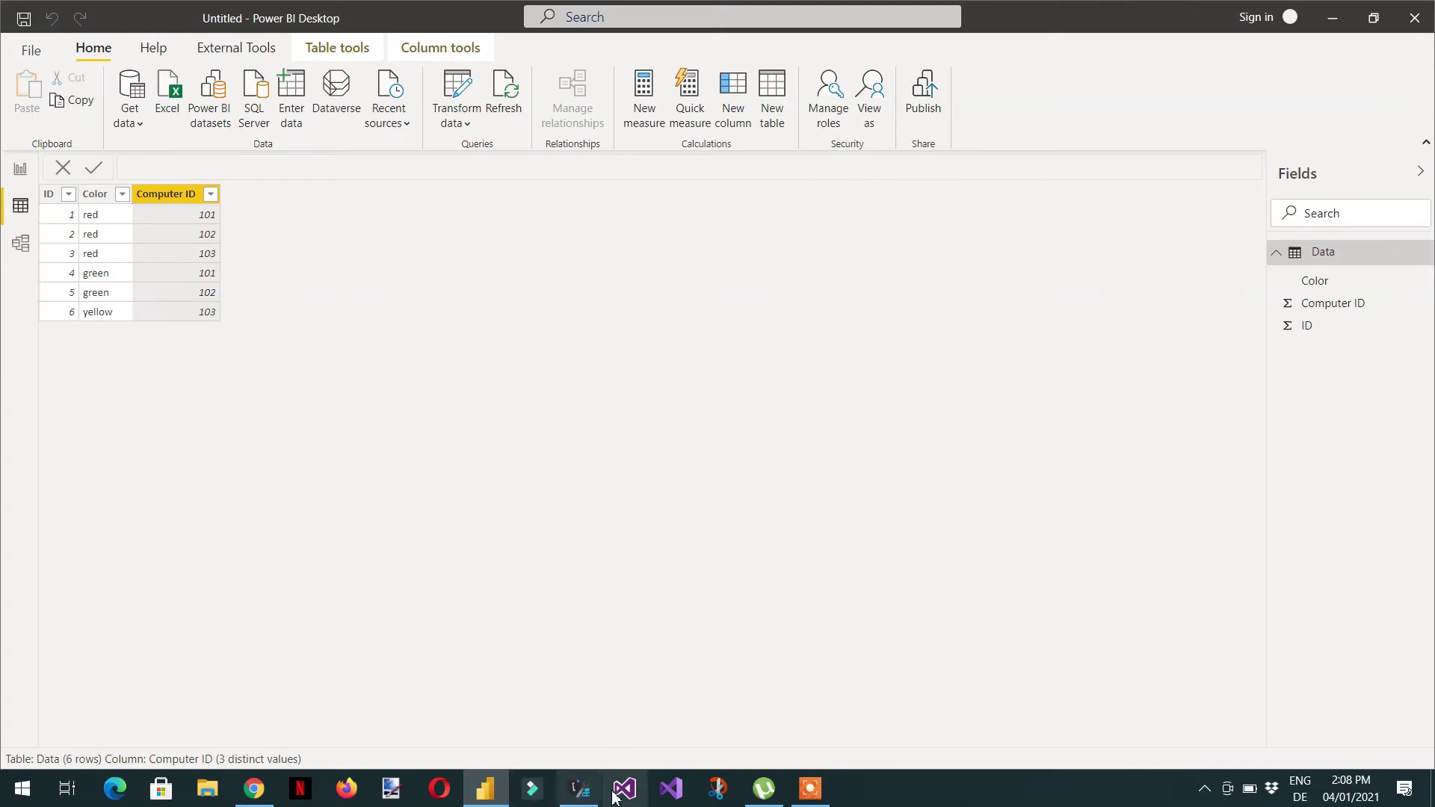
# - After reviewing the six-row Color and Computer ID table, switch over to DAX Studio
pyautogui.click(578, 789)
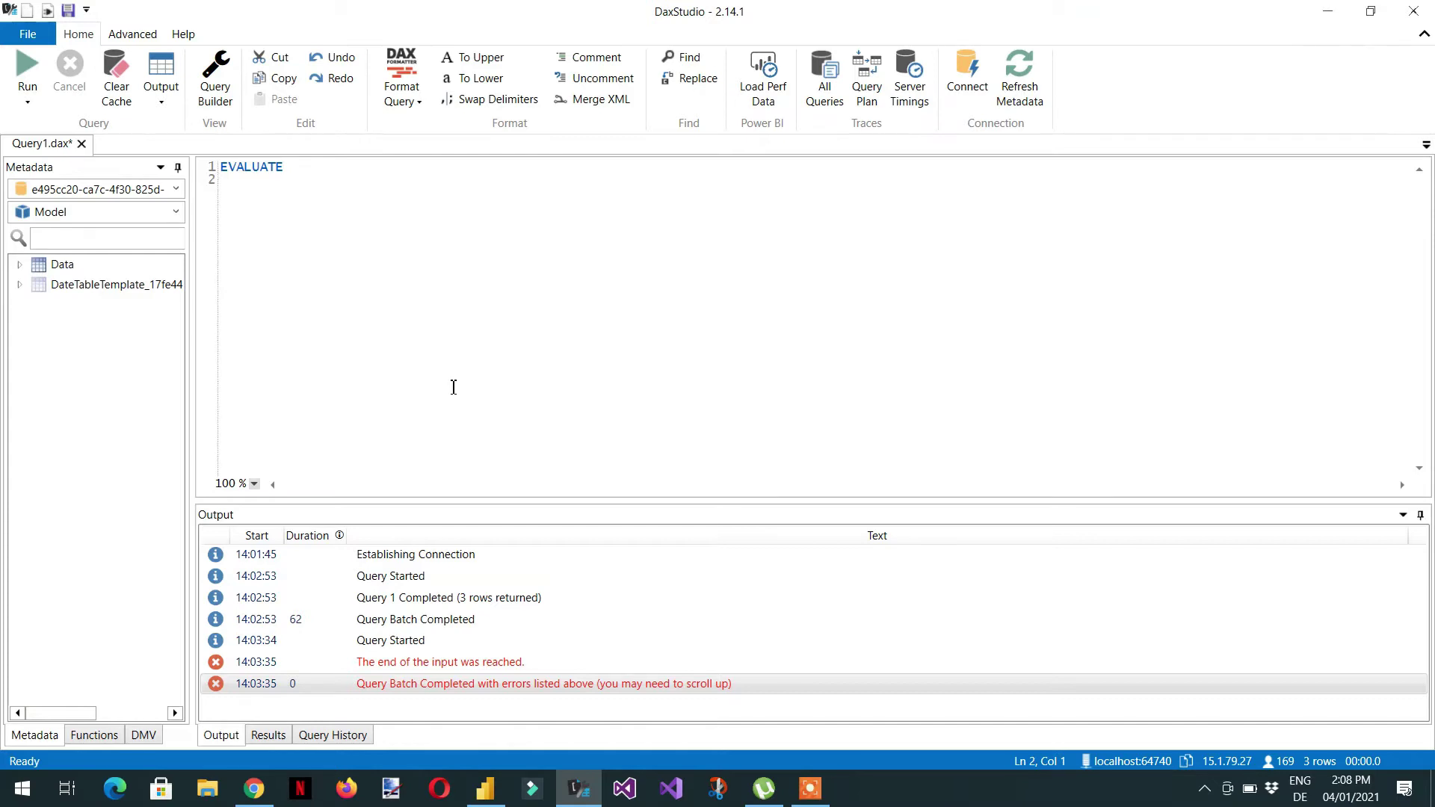
# - Write EVALUATE CALCULATETABLE(VALUES(Data[Computer ID]) using autocomplete suggestions
pyautogui.write('cal')
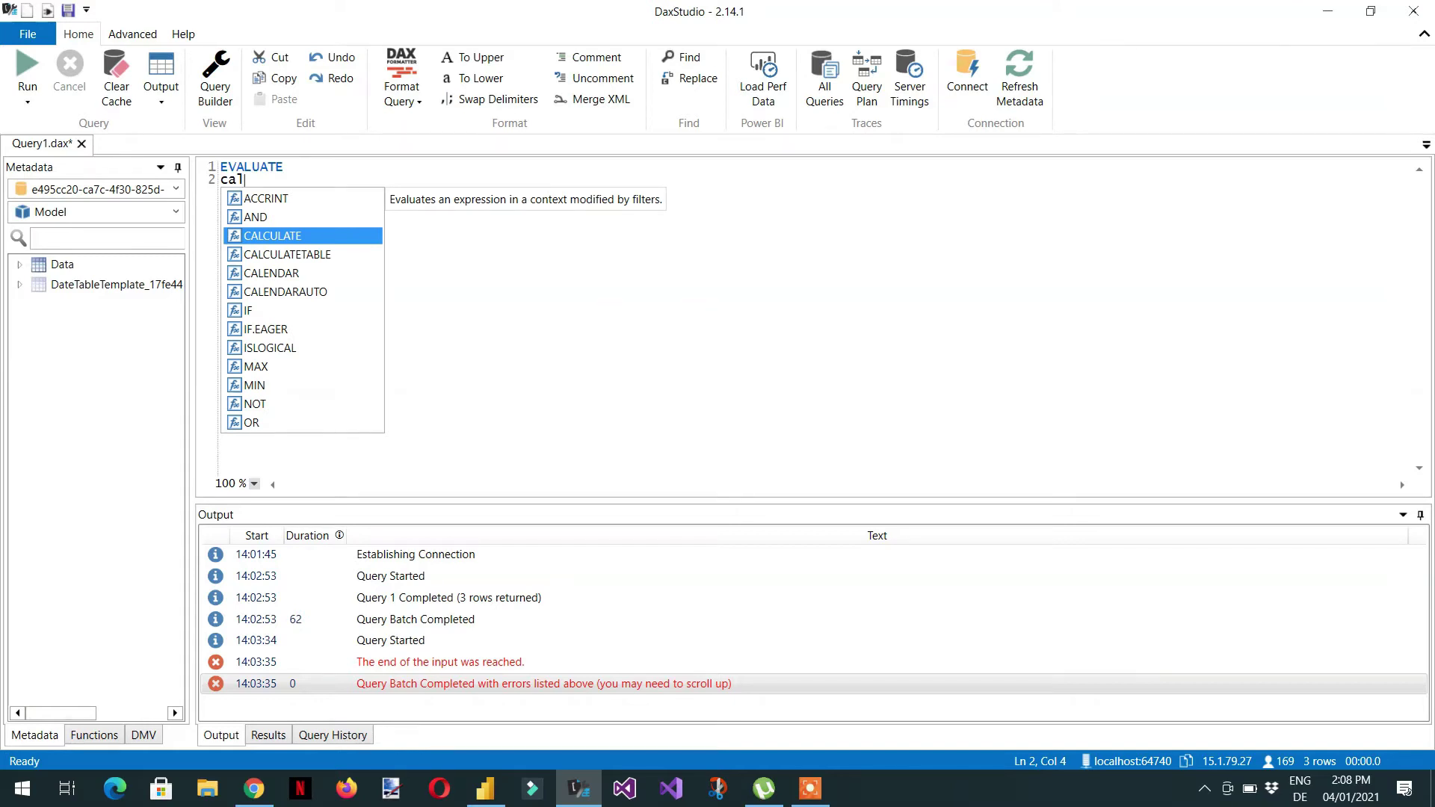
pyautogui.press('BackSpace')
pyautogui.press('BackSpace')
pyautogui.press('BackSpace')
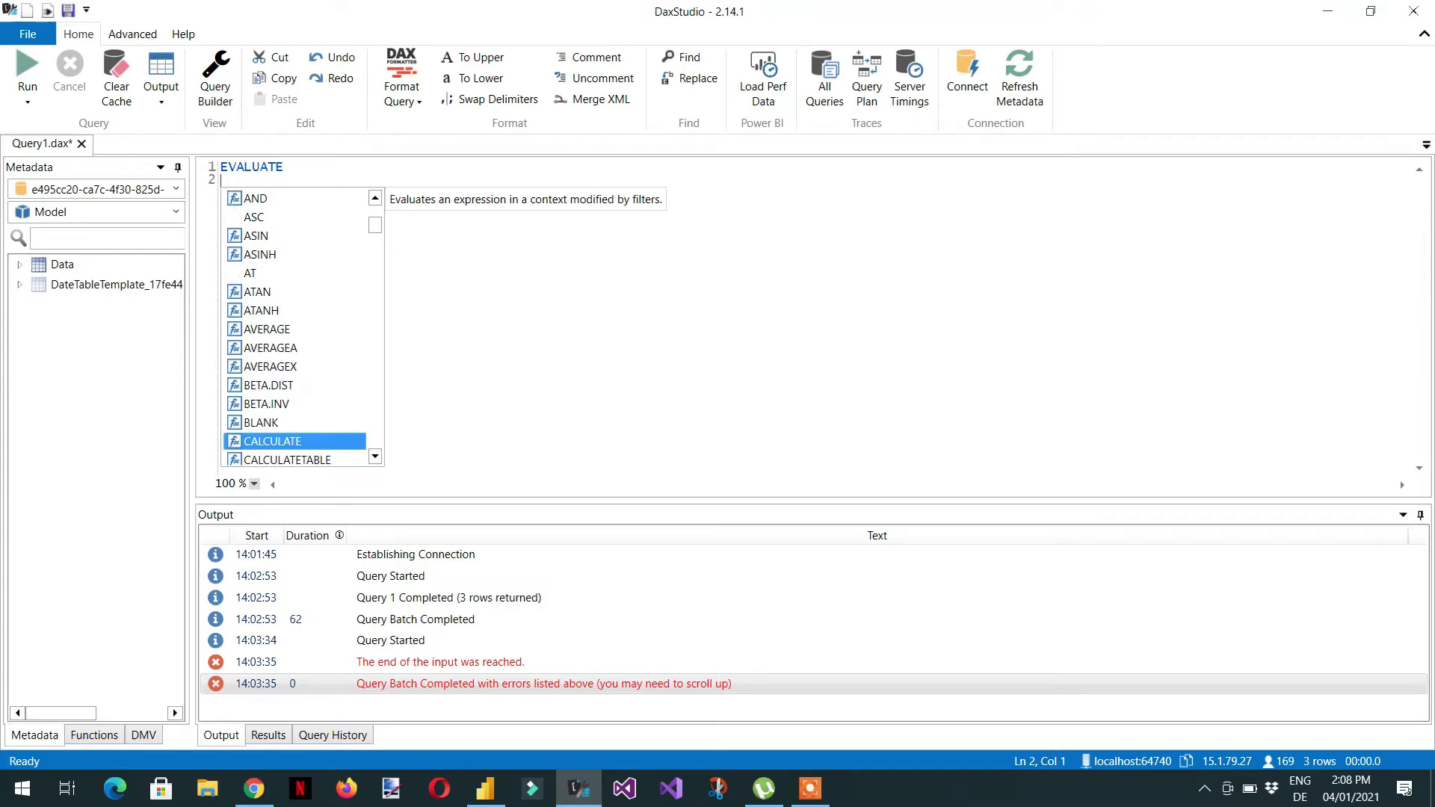
pyautogui.write('Filte')
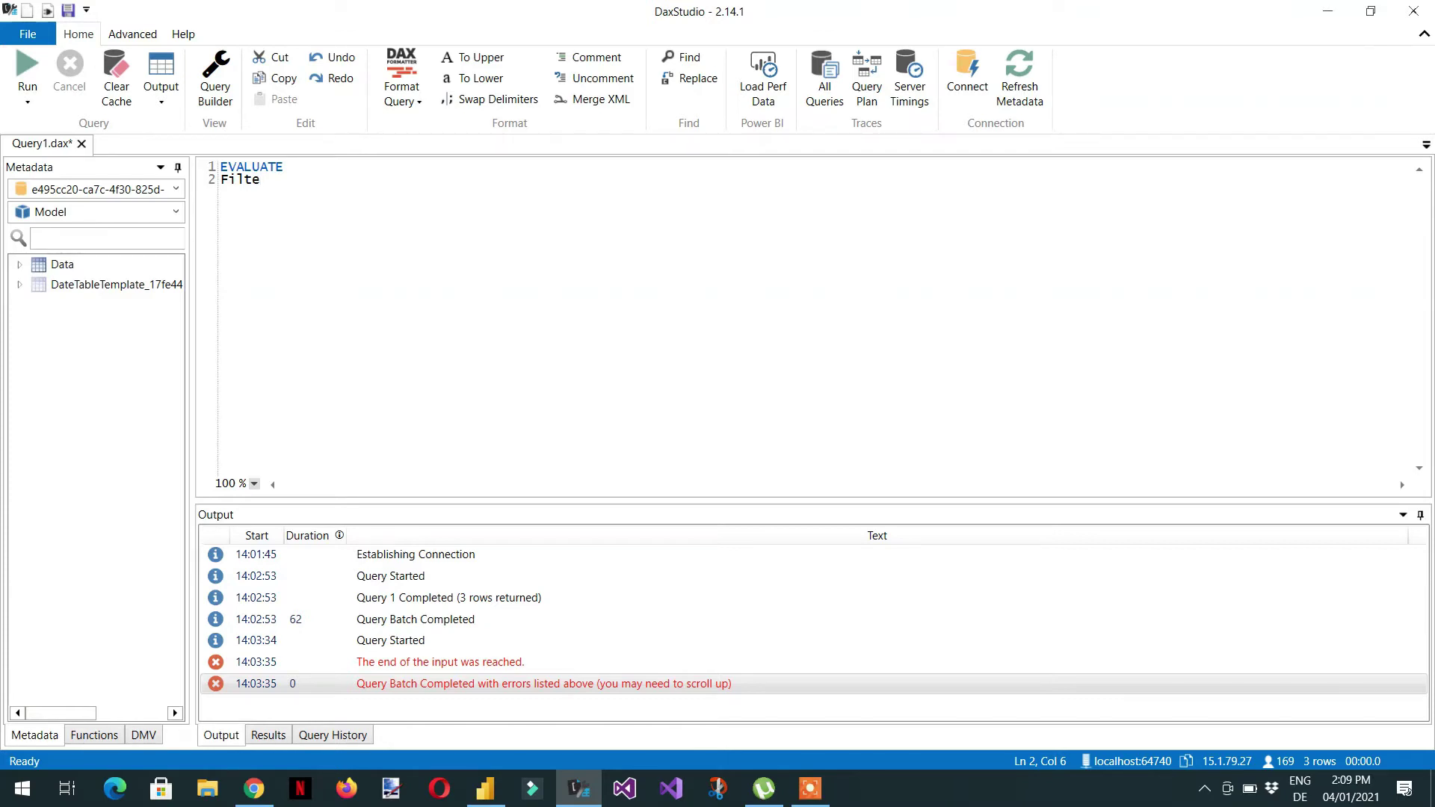
pyautogui.press('BackSpace')
pyautogui.press('BackSpace')
pyautogui.press('BackSpace')
pyautogui.press('BackSpace')
pyautogui.press('BackSpace')
pyautogui.write('Cal')
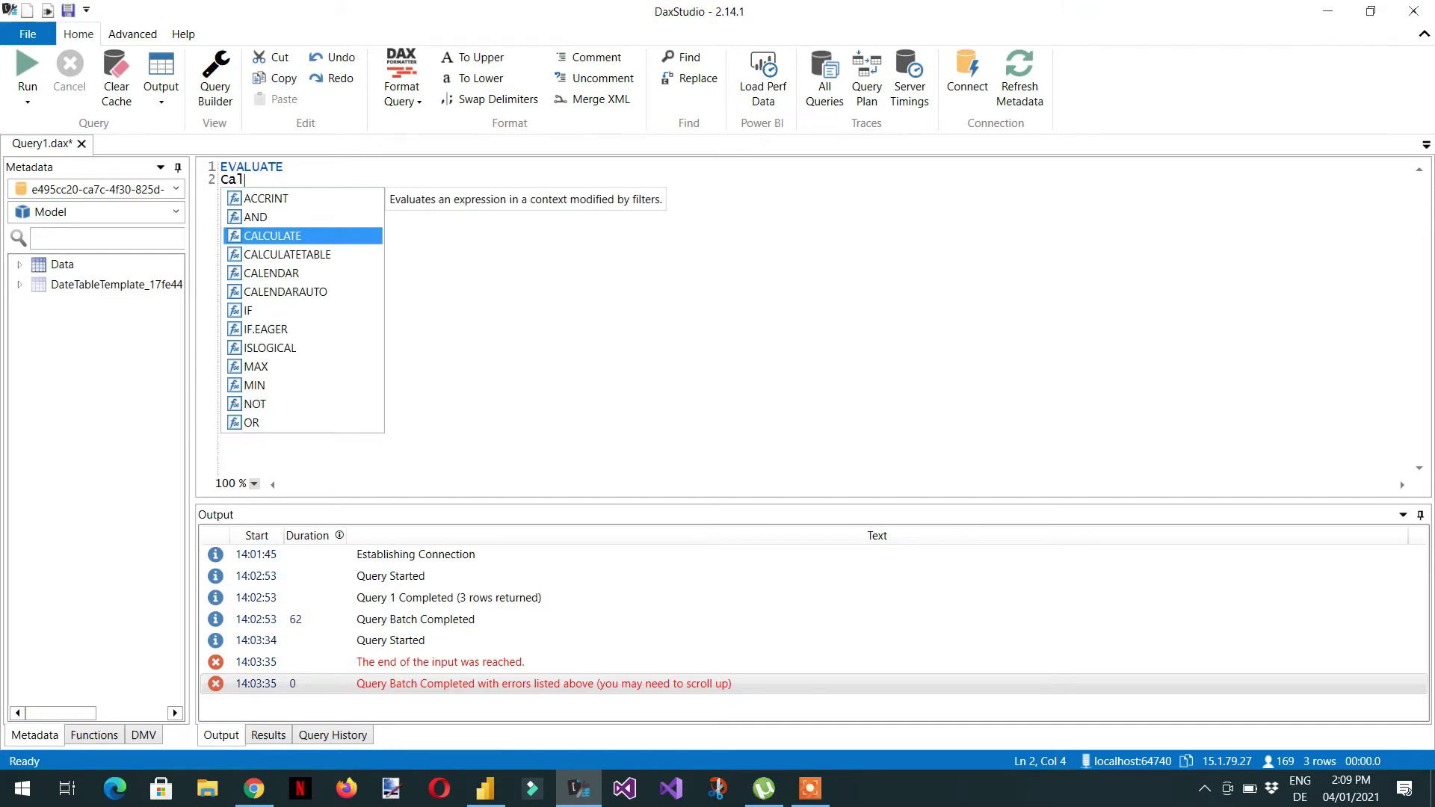
pyautogui.press('Down')
pyautogui.press('Tab')
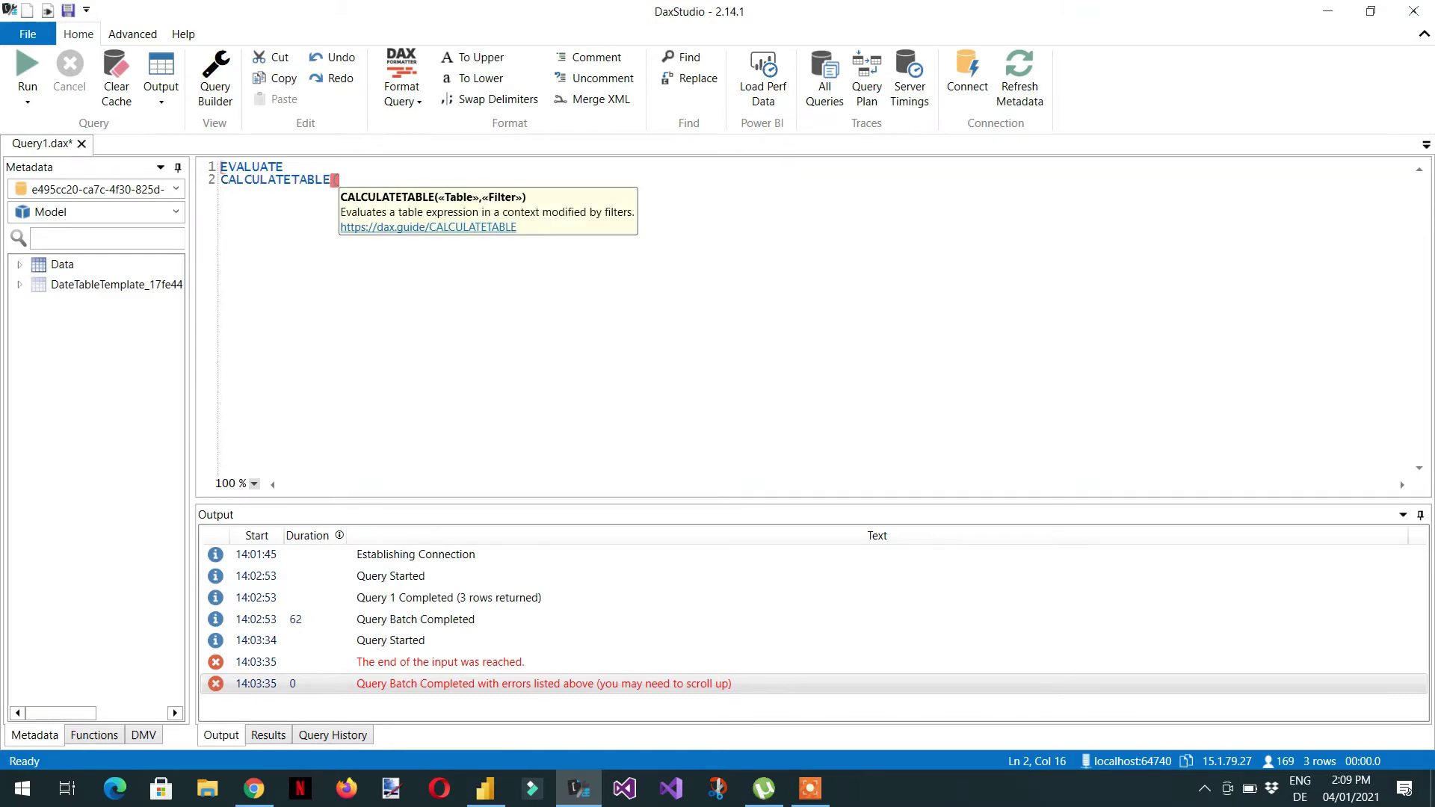
pyautogui.press('Return')
pyautogui.write('Da')
pyautogui.press('BackSpace')
pyautogui.press('BackSpace')
pyautogui.press('BackSpace')
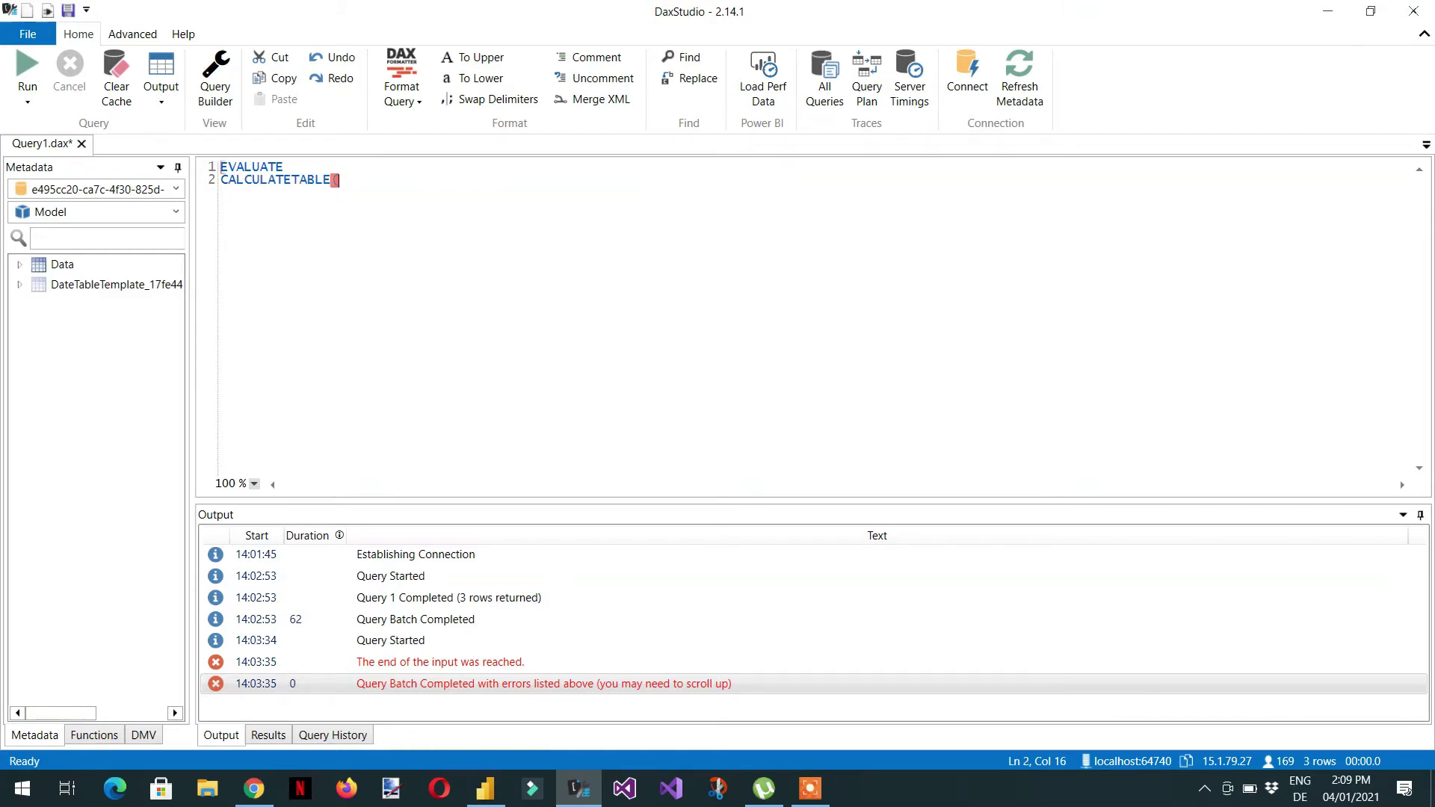
pyautogui.write('val')
pyautogui.press('Tab')
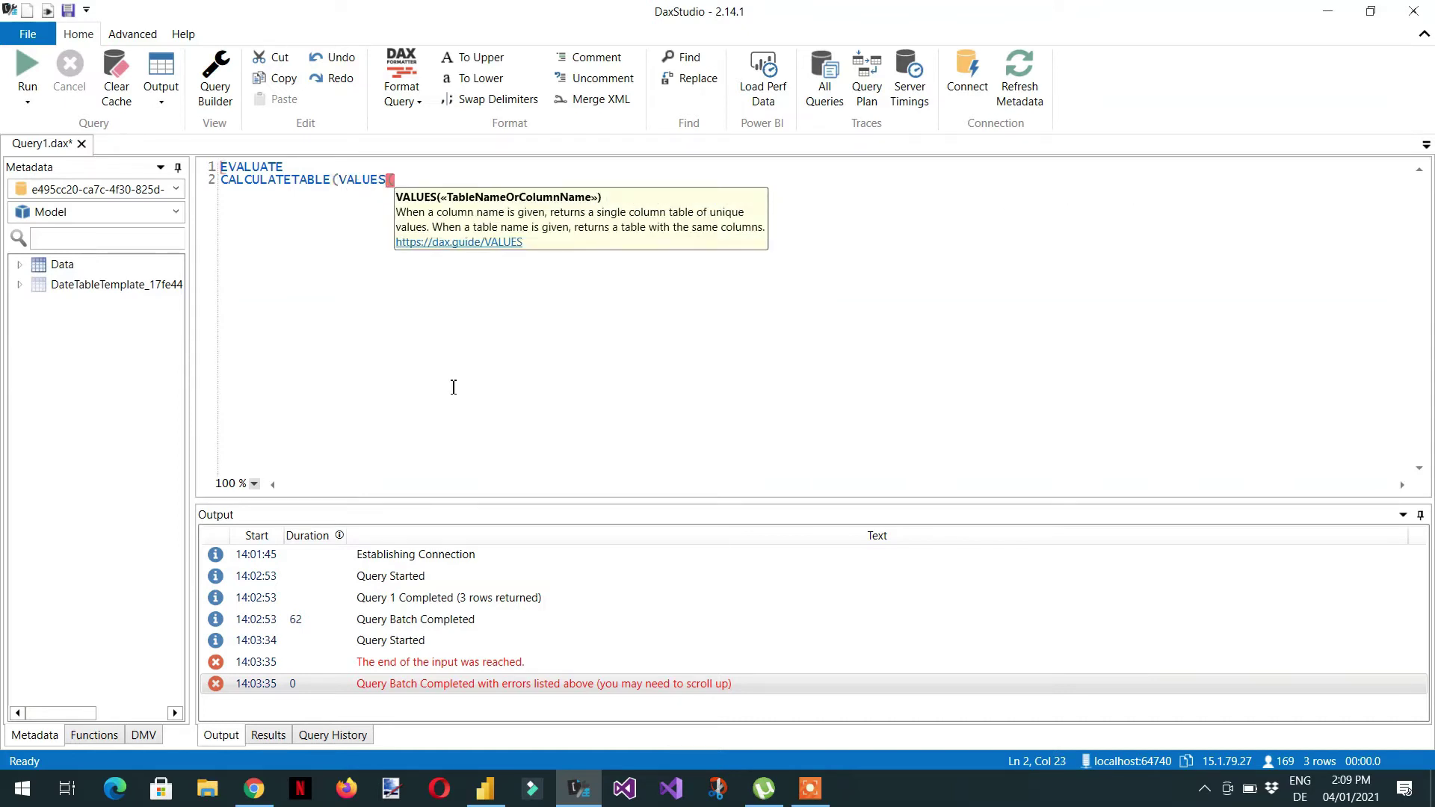
pyautogui.write('D')
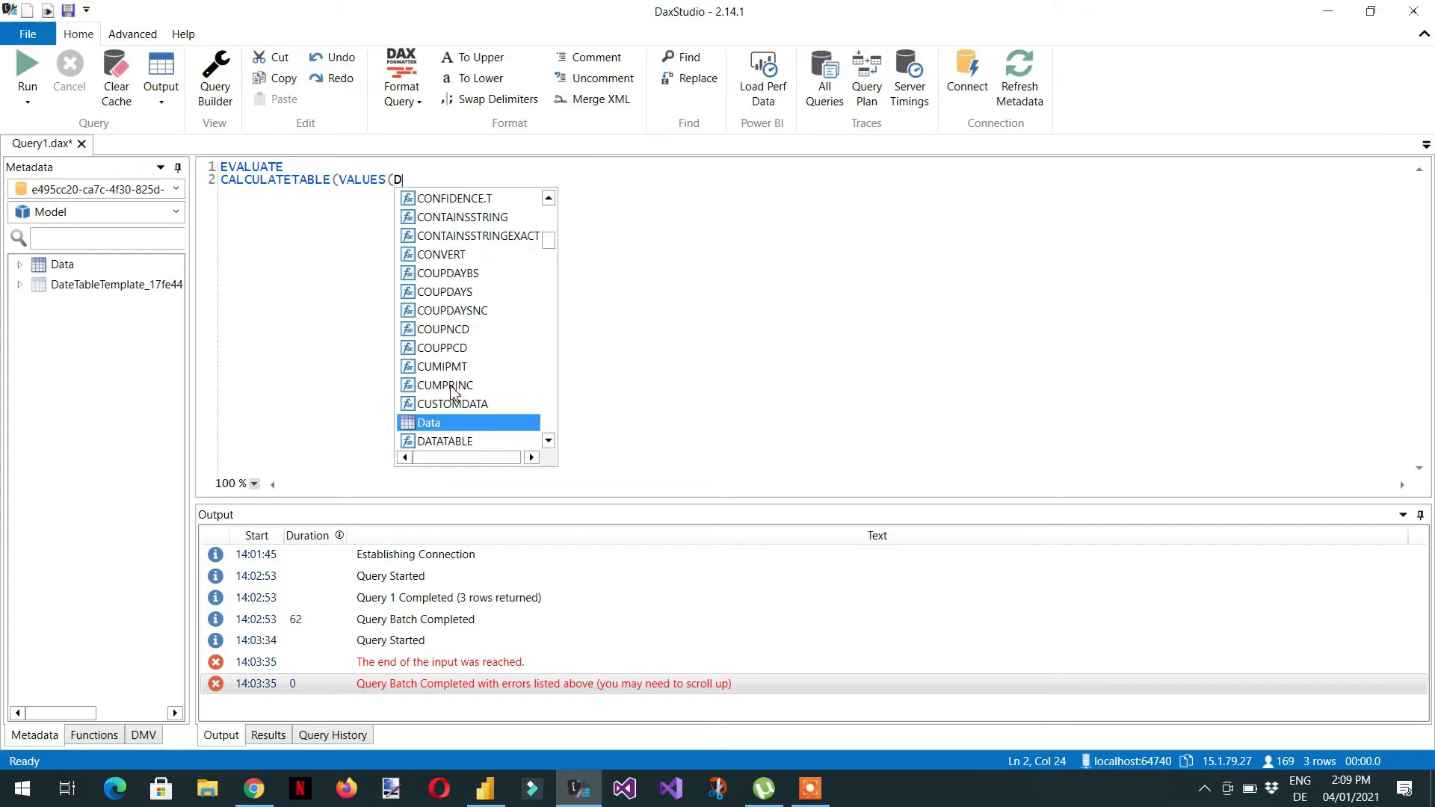
pyautogui.write('ata[co')
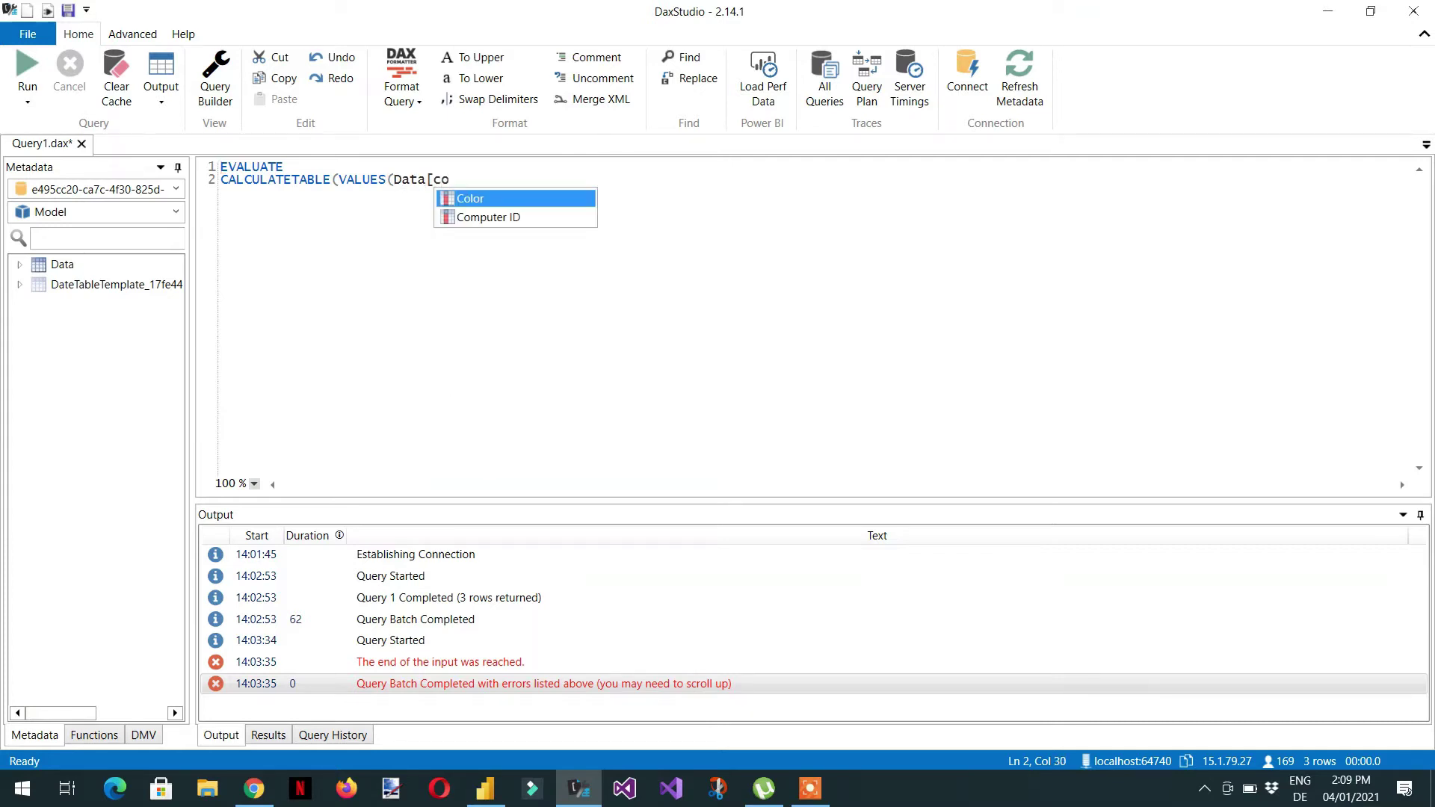
pyautogui.press('Down')
pyautogui.press('Tab')
# - Add the filter Data[Color] = "red", close the expression and run it, returning 101, 102, 103
pyautogui.write('),')
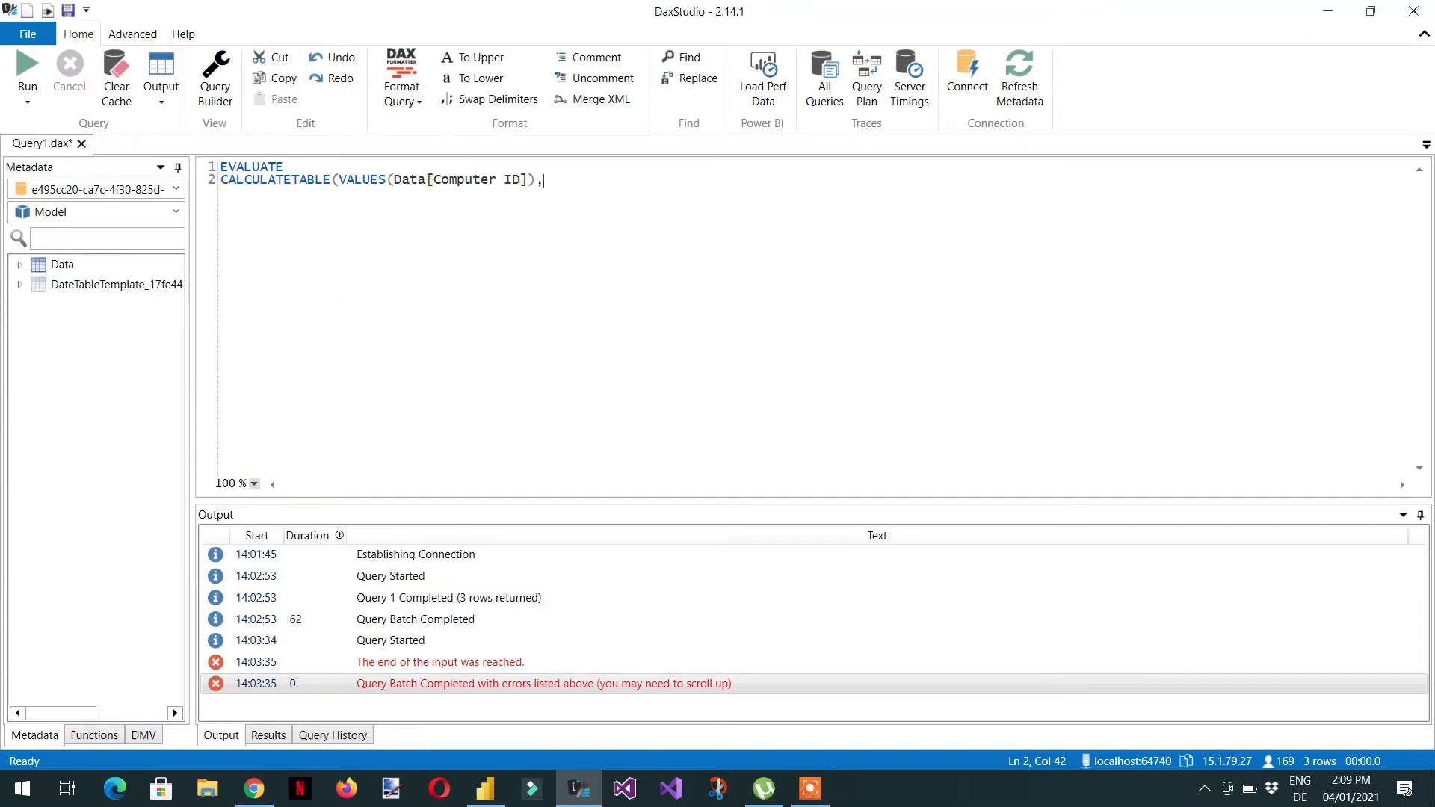
pyautogui.write('Data[c')
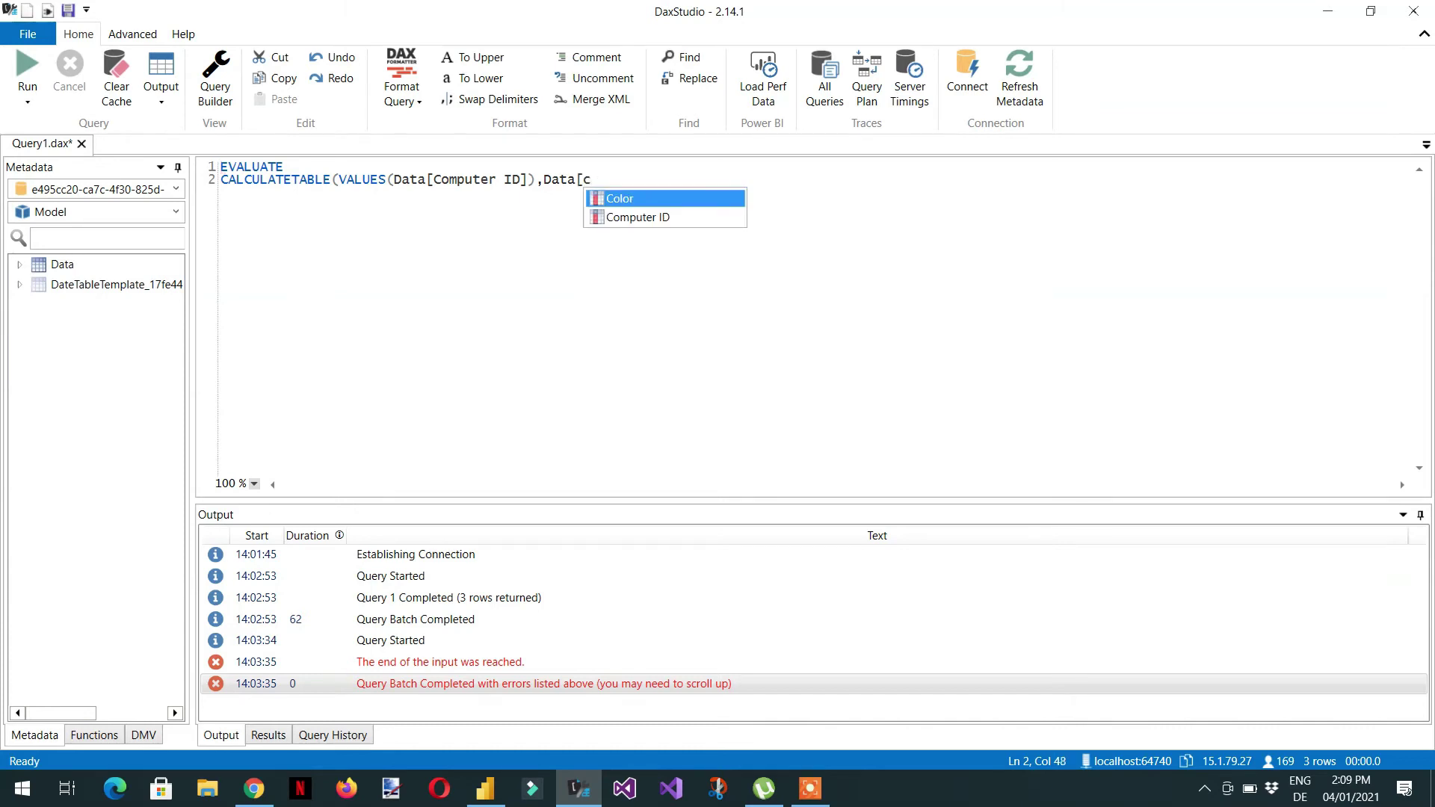
pyautogui.press('Tab')
pyautogui.write('= ')
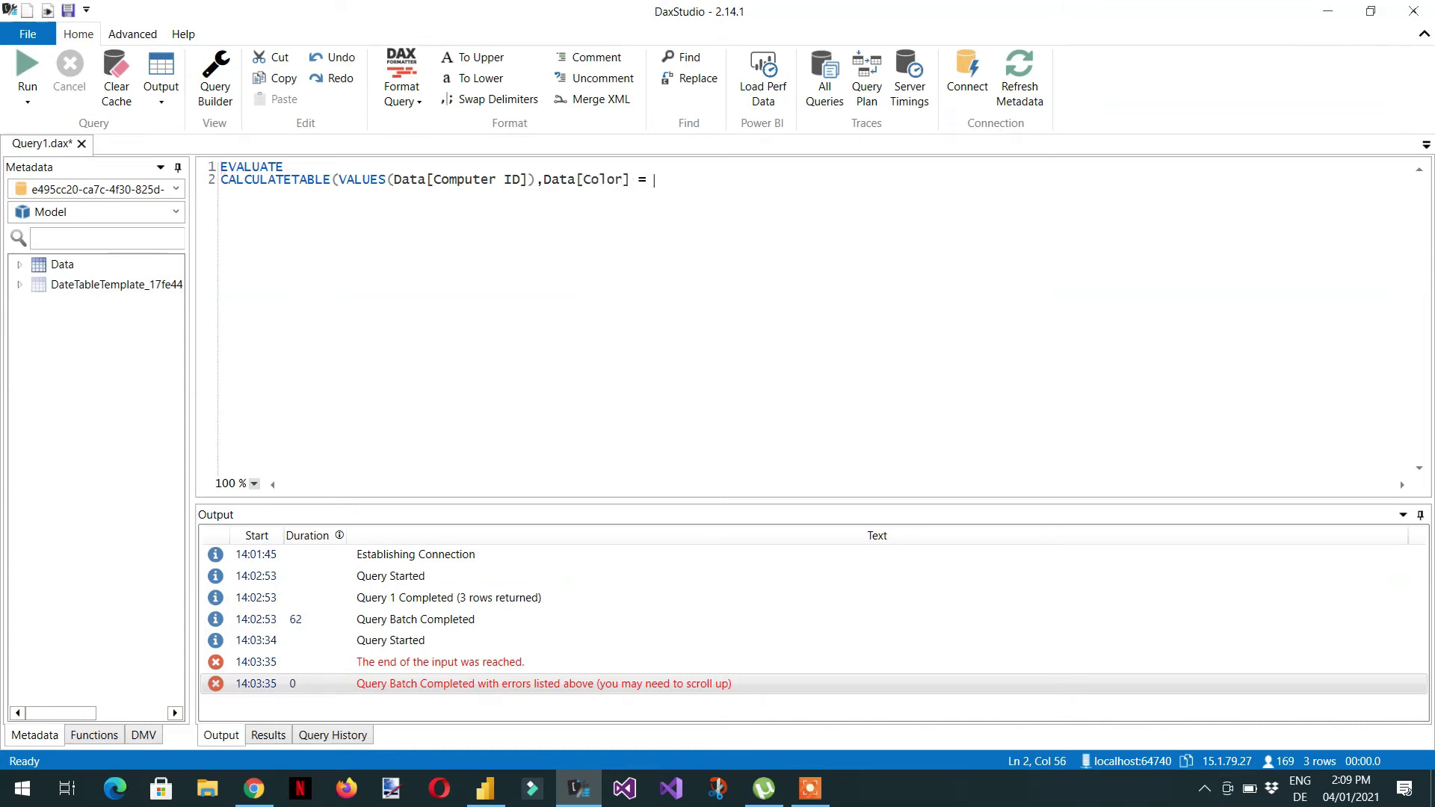
pyautogui.write('""')
pyautogui.write('red')
pyautogui.press('Right')
pyautogui.write(')')
pyautogui.click(28, 75)
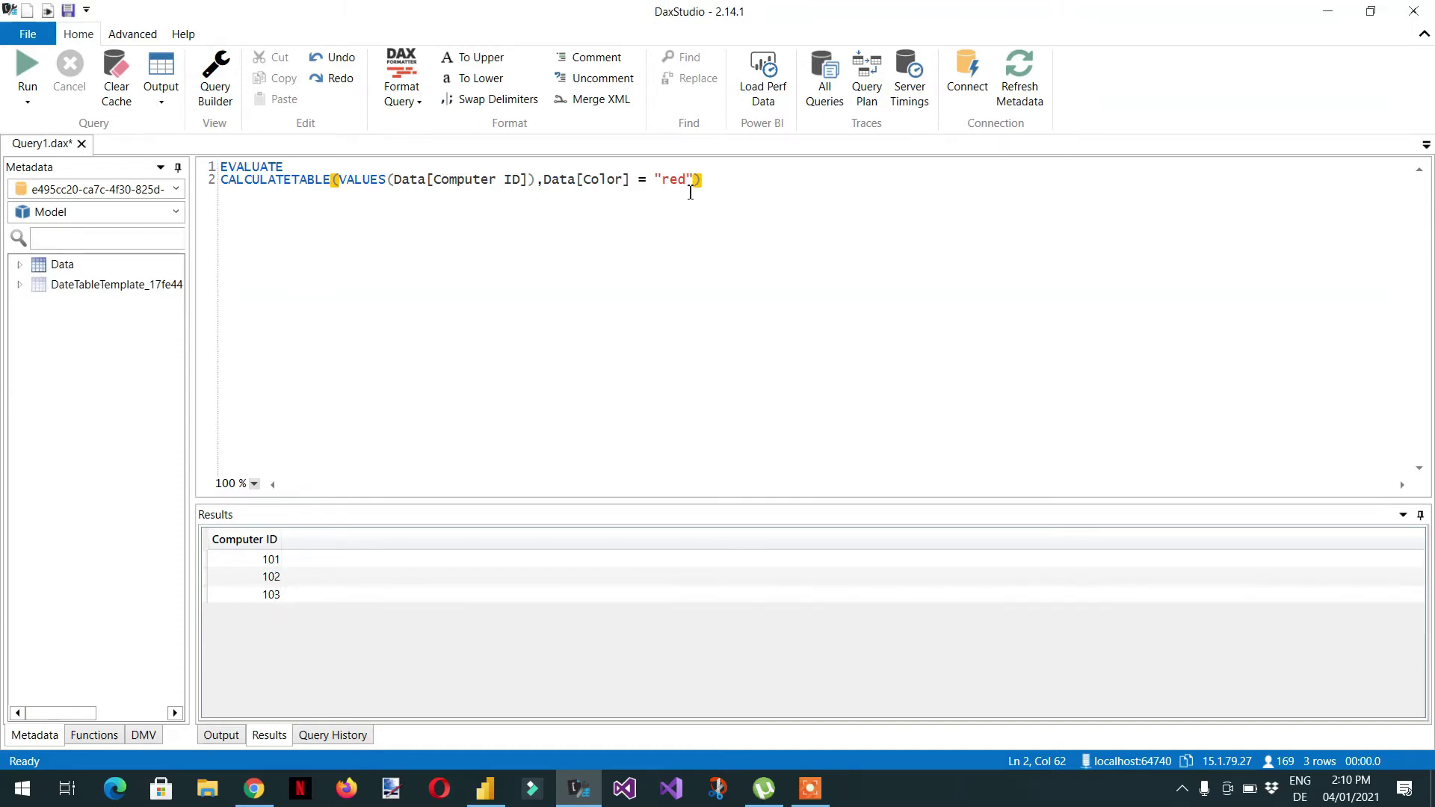
# - Copy the red-filtered CALCULATETABLE line and insert a new line after EVALUATE for INTERSECT
pyautogui.hotkey('shift', 'Home')
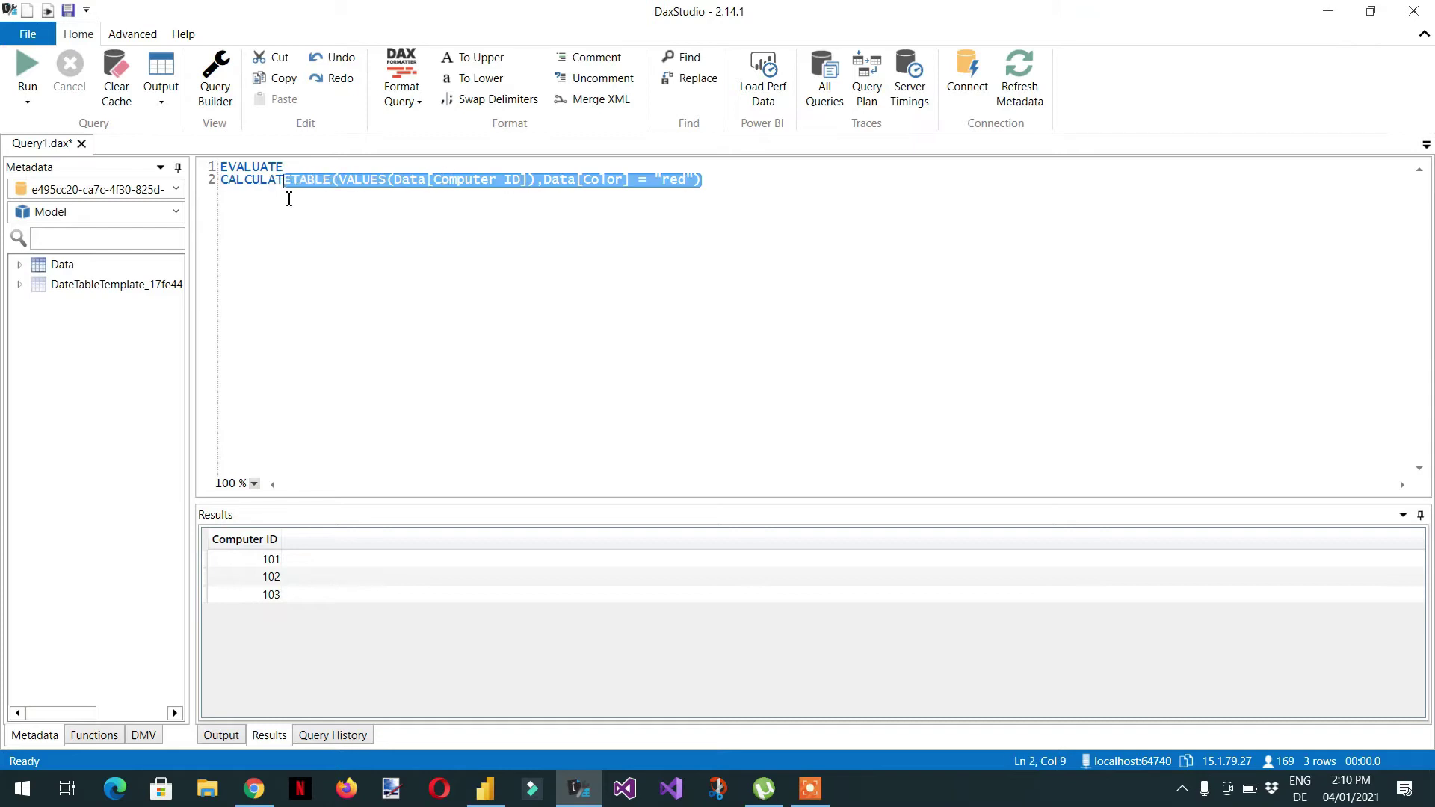
pyautogui.hotkey('ctrl', 'c')
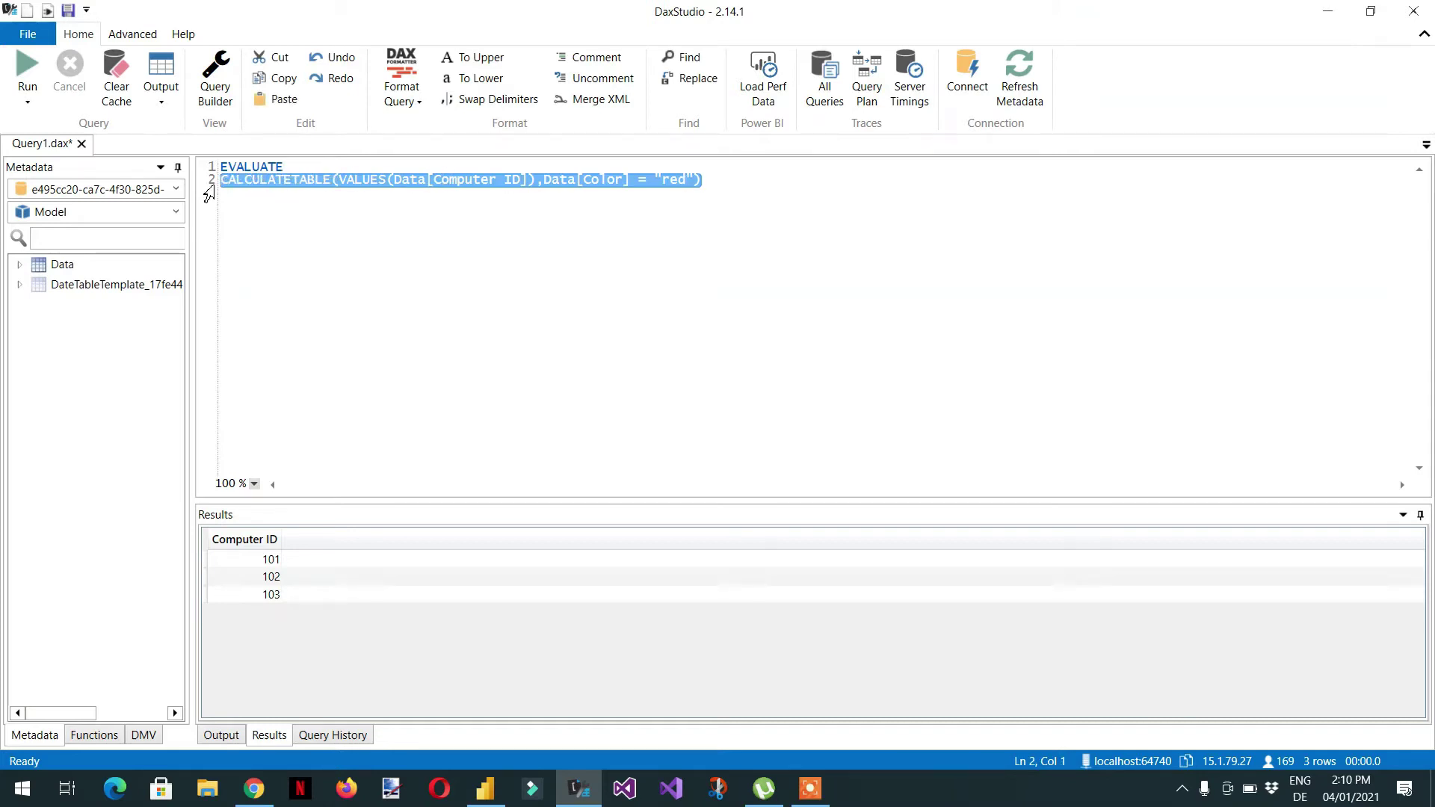
pyautogui.click(731, 184)
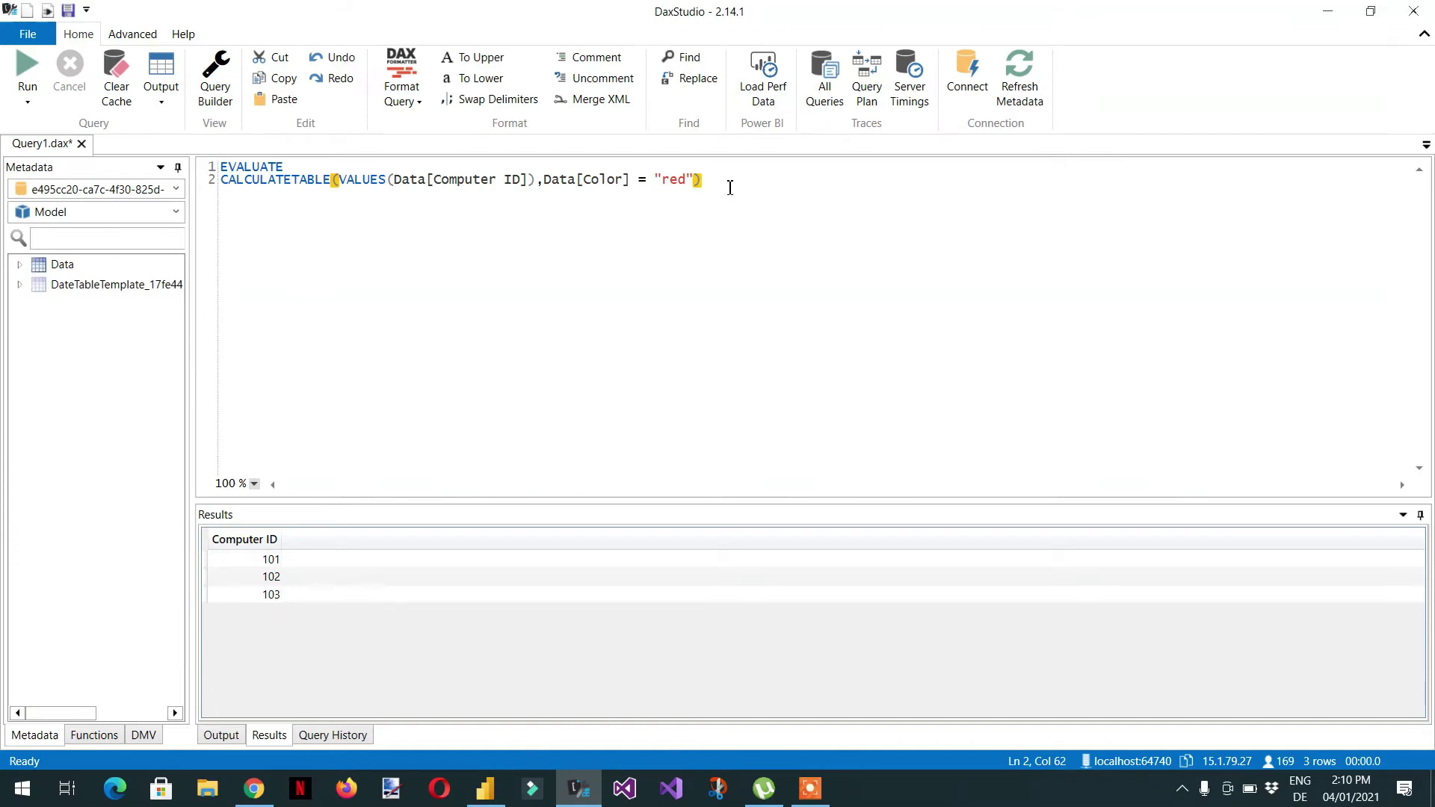
pyautogui.press('Up')
pyautogui.press('Return')
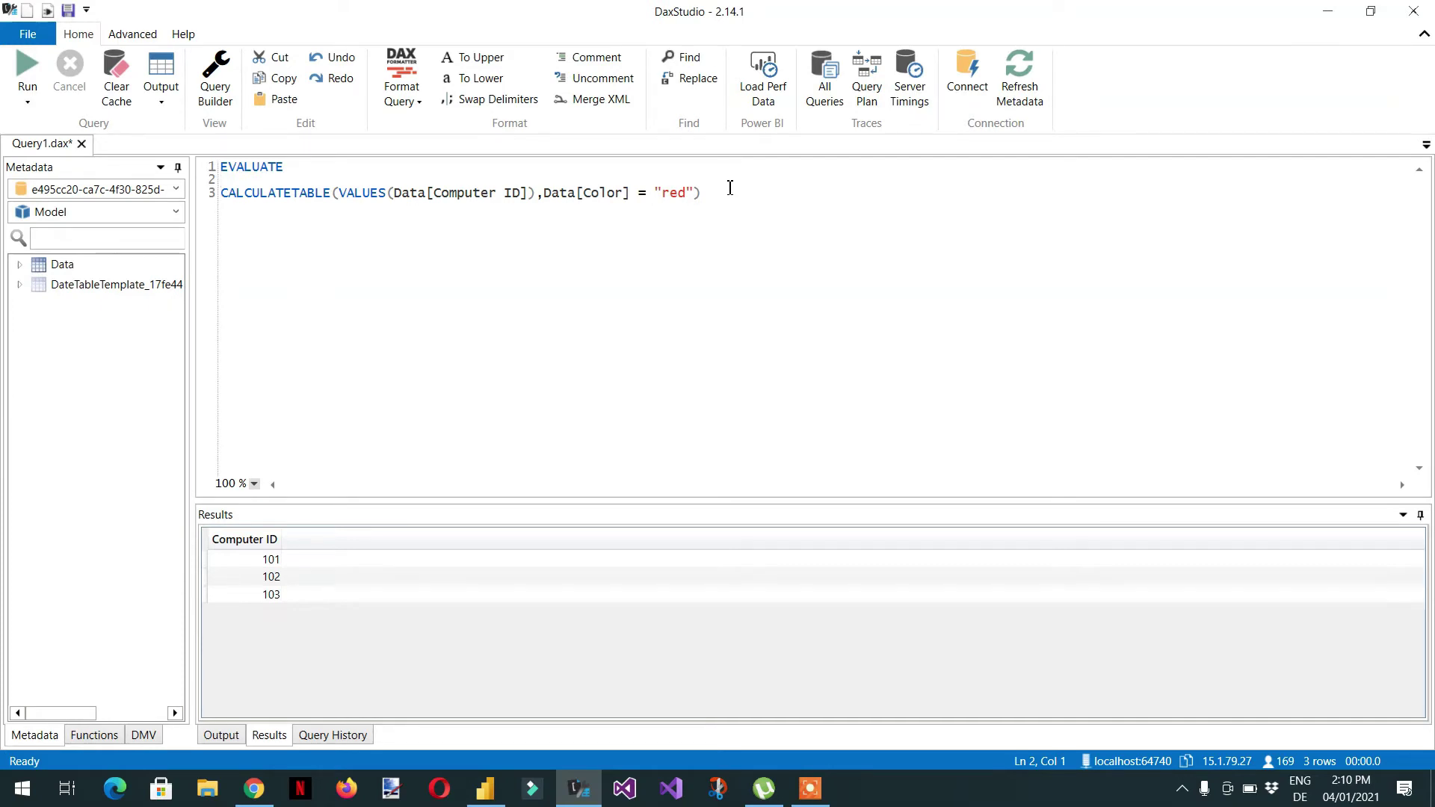
pyautogui.write('Inte')
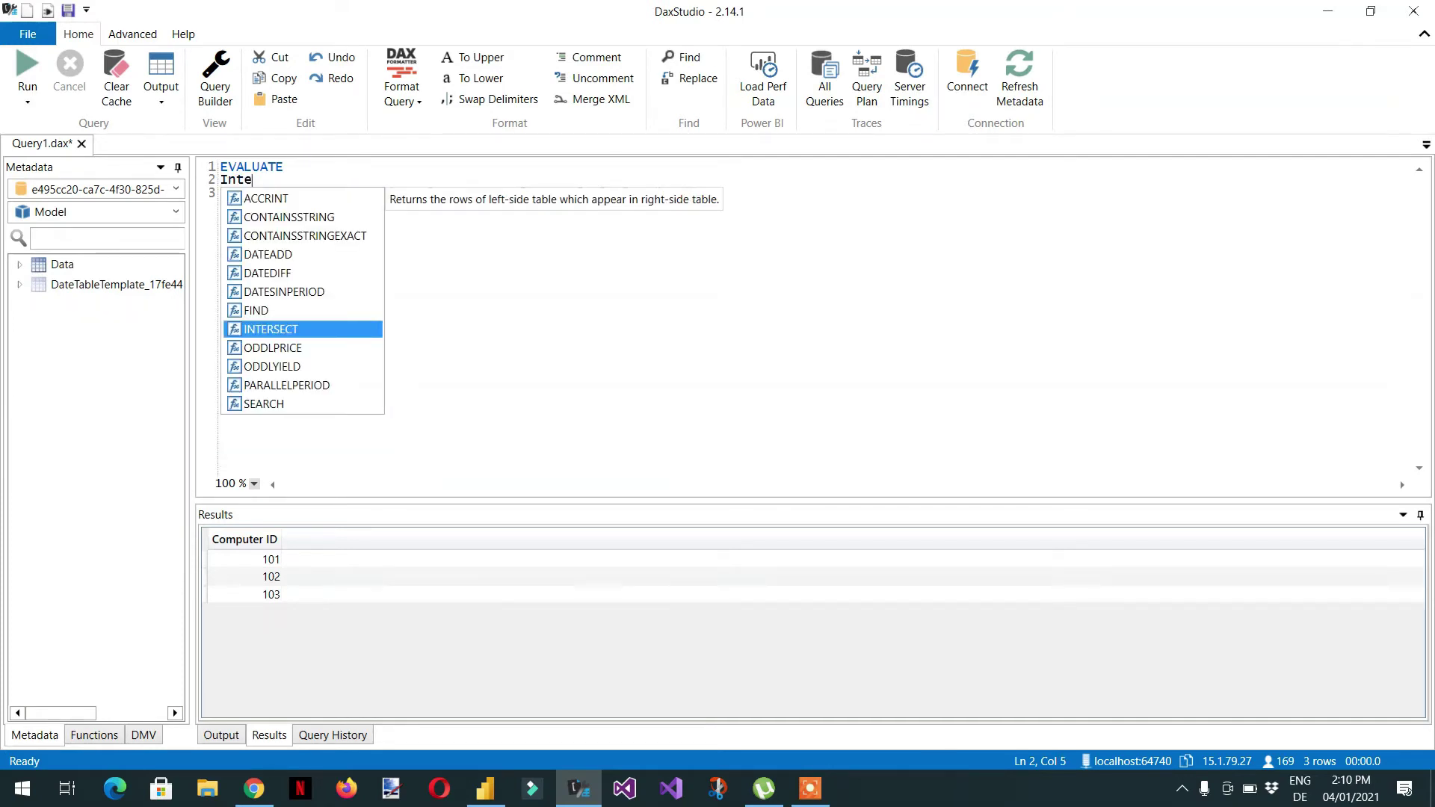
# - Wrap the red filter in INTERSECT and add a pasted second copy filtered to "green"
pyautogui.press('Tab')
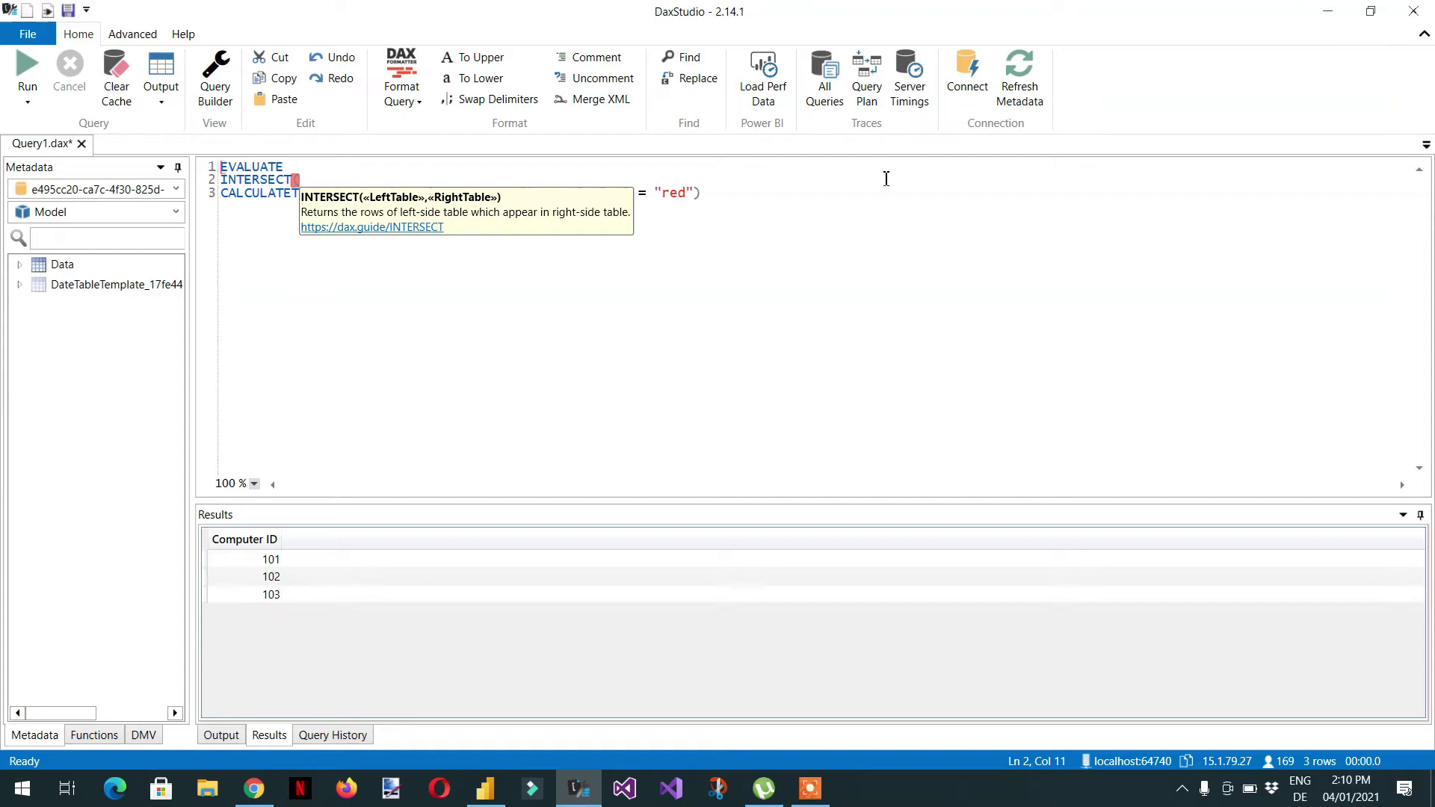
pyautogui.click(729, 196)
pyautogui.write(',')
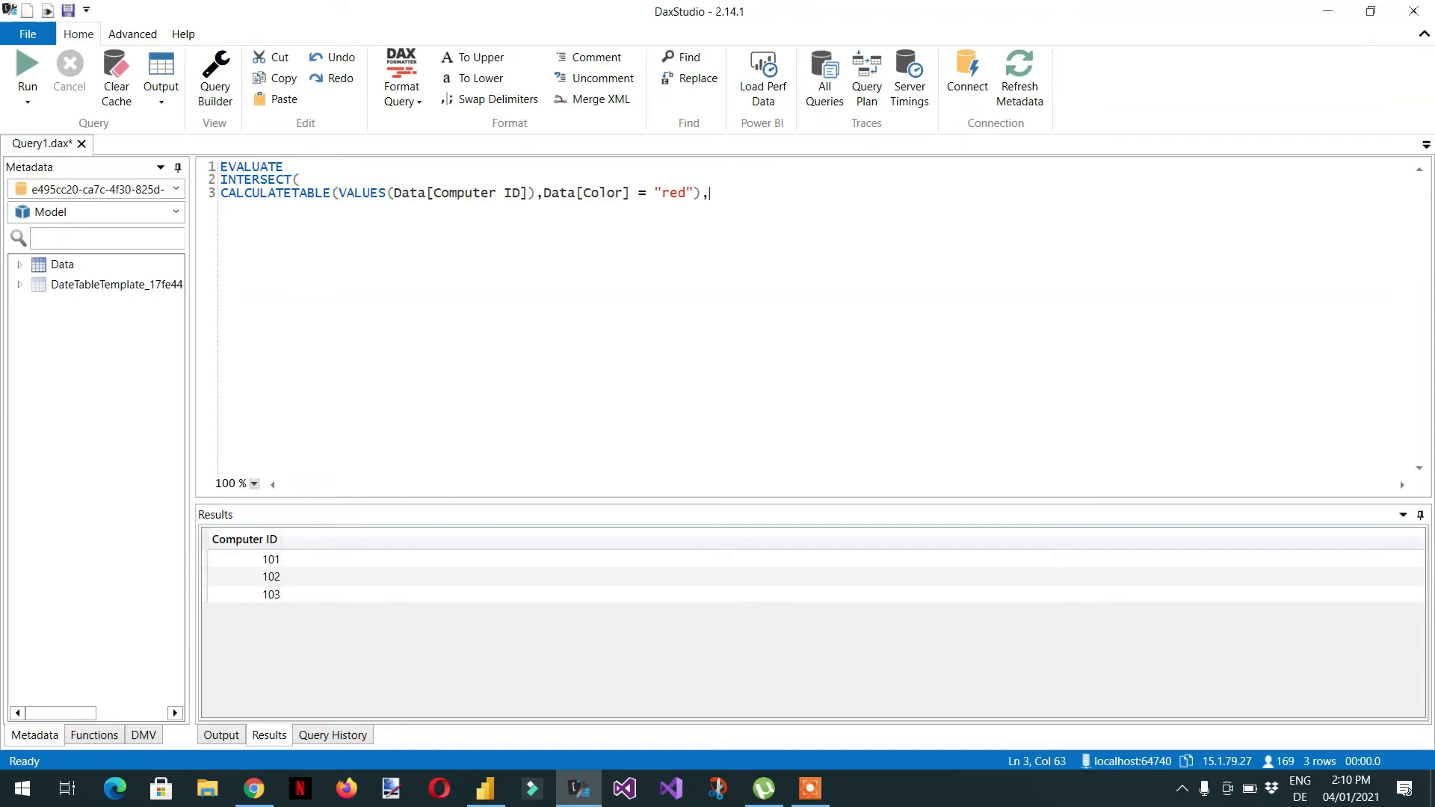
pyautogui.press('Return')
pyautogui.hotkey('ctrl', 'v')
pyautogui.press('Left')
pyautogui.press('Left')
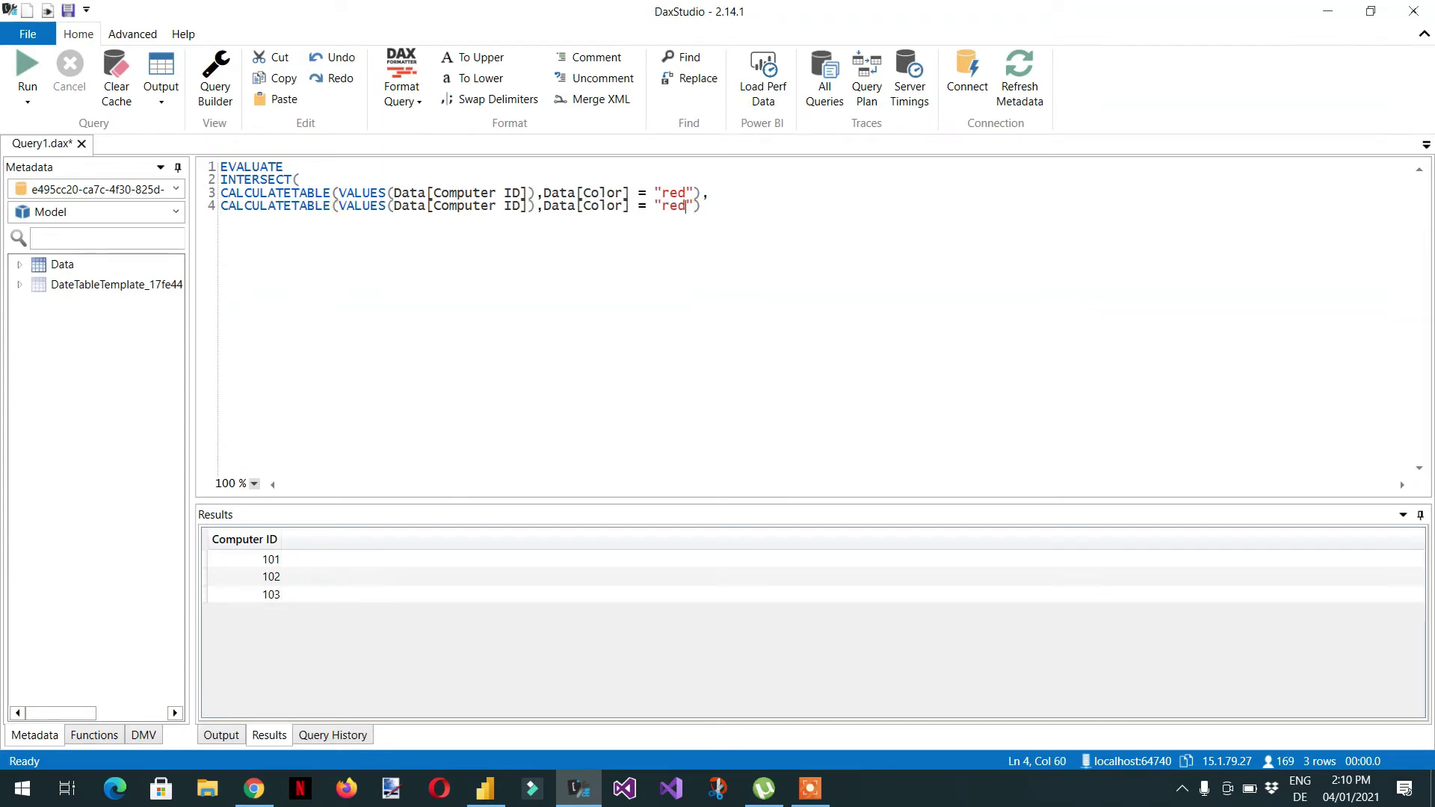
pyautogui.press('BackSpace')
pyautogui.press('BackSpace')
pyautogui.press('BackSpace')
pyautogui.write('green')
# - Close the INTERSECT bracket and run the query, which returns Computer IDs 101 and 102
pyautogui.press('Right')
pyautogui.press('Return')
pyautogui.write(')')
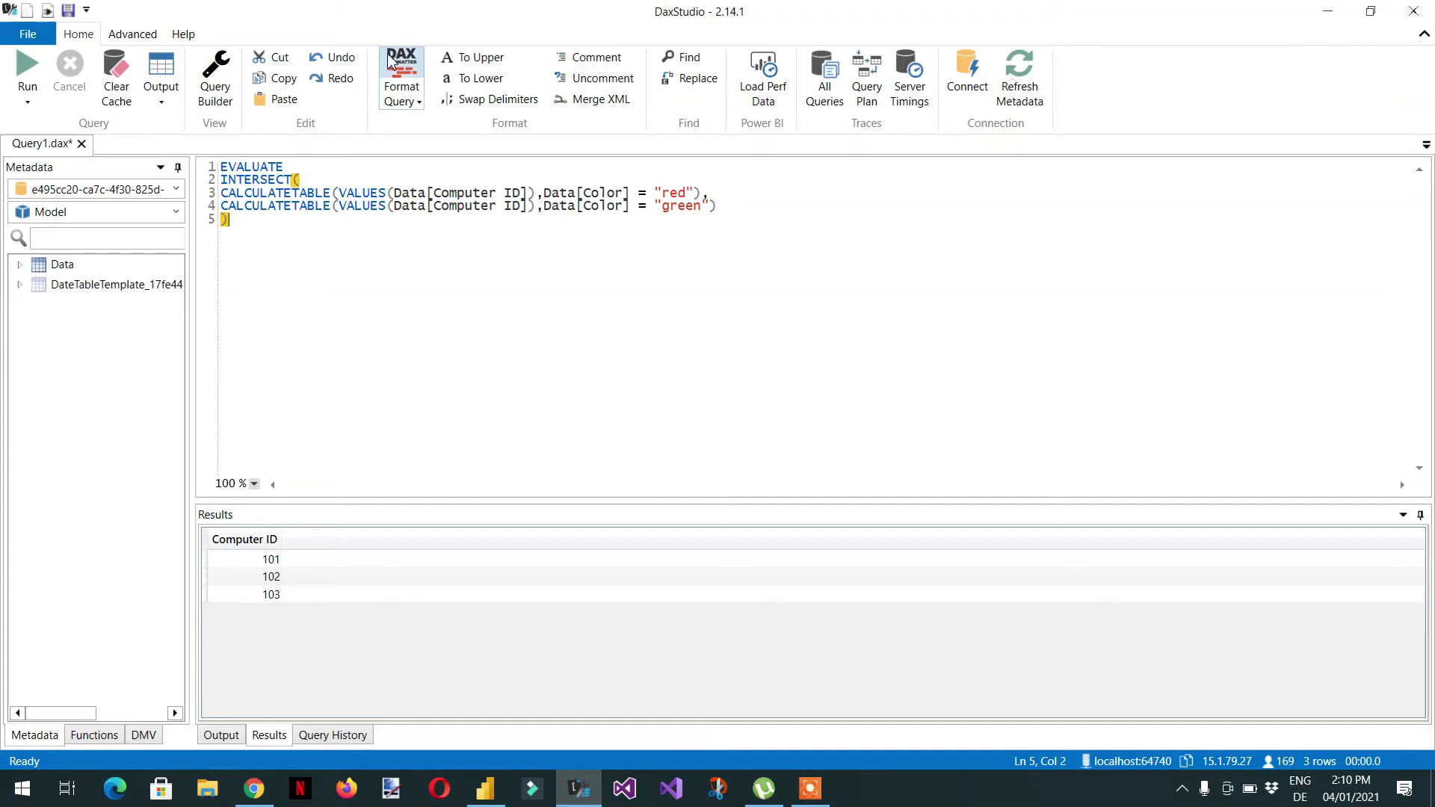
pyautogui.click(28, 75)
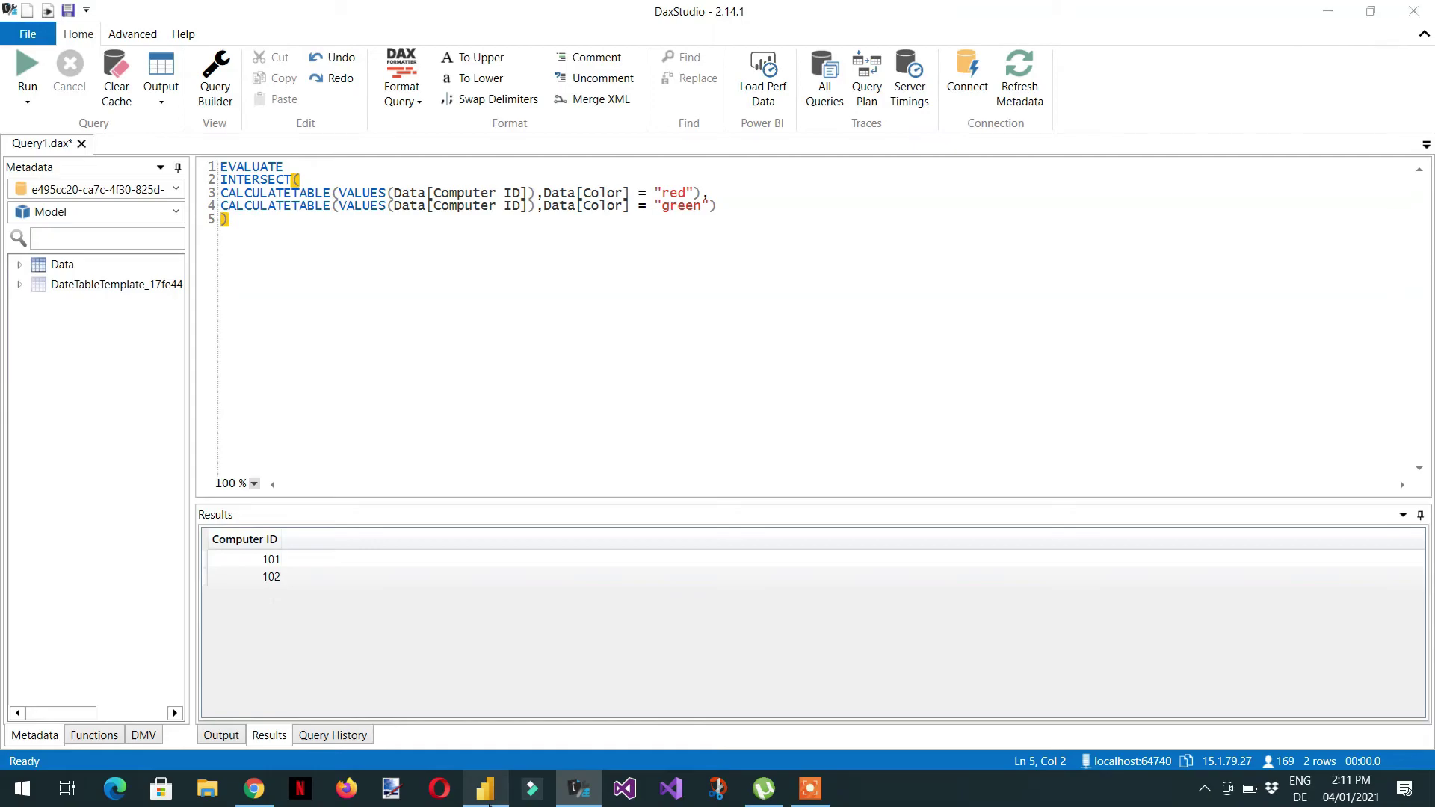
pyautogui.click(485, 789)
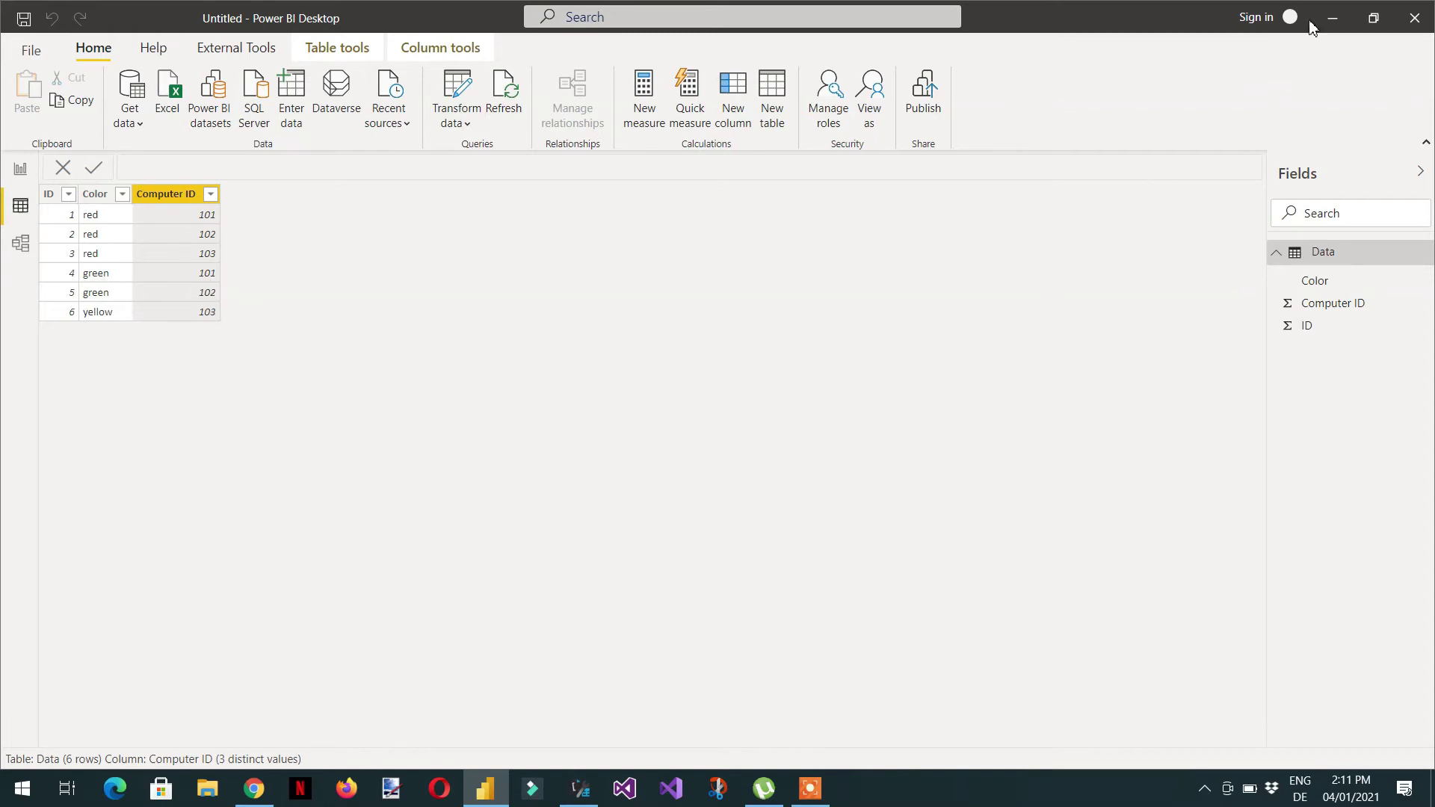
# - Select the whole INTERSECT expression in DAX Studio and bring Power BI Desktop back
pyautogui.click(581, 790)
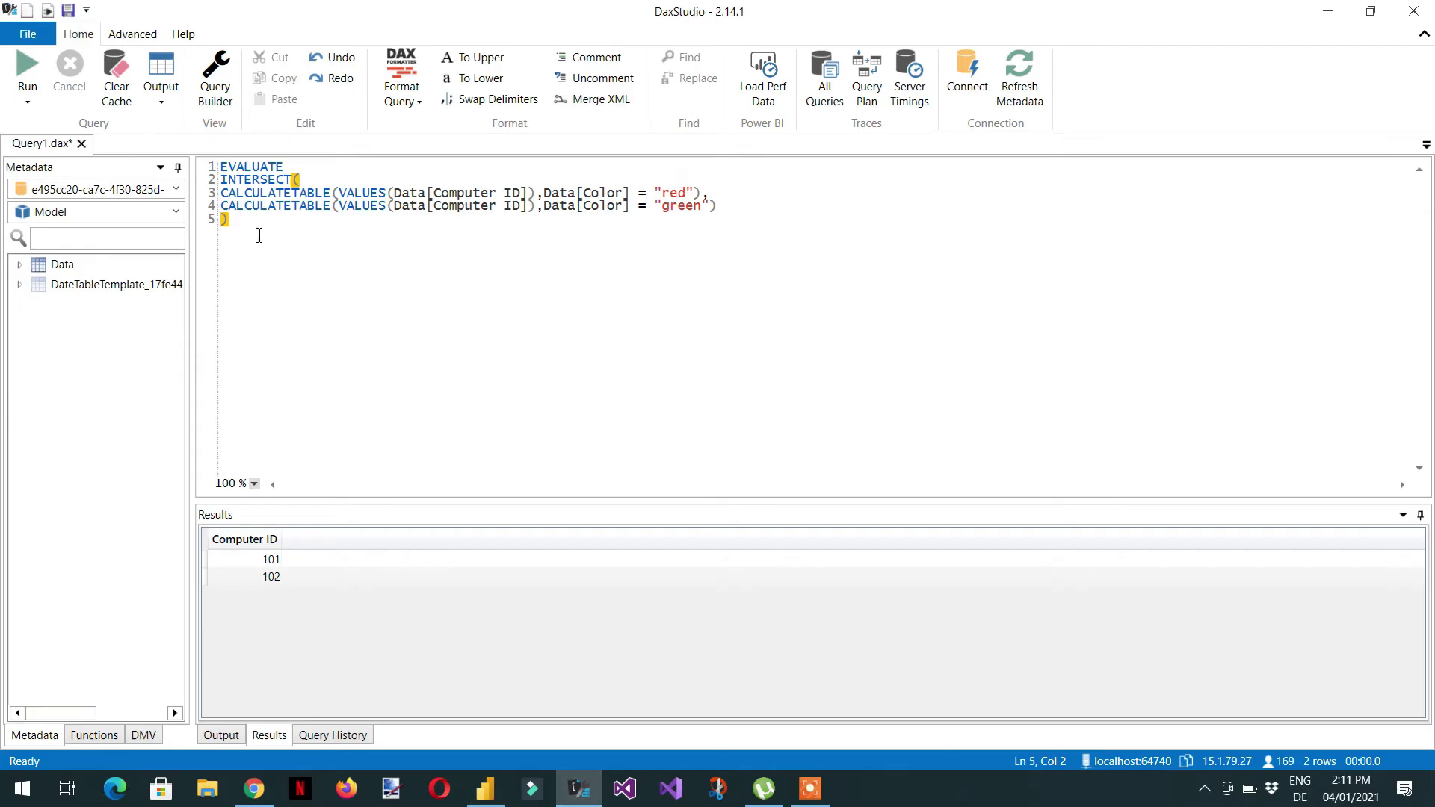
pyautogui.moveTo(257, 228); pyautogui.dragTo(201, 188)
pyautogui.hotkey('ctrl', 'c')
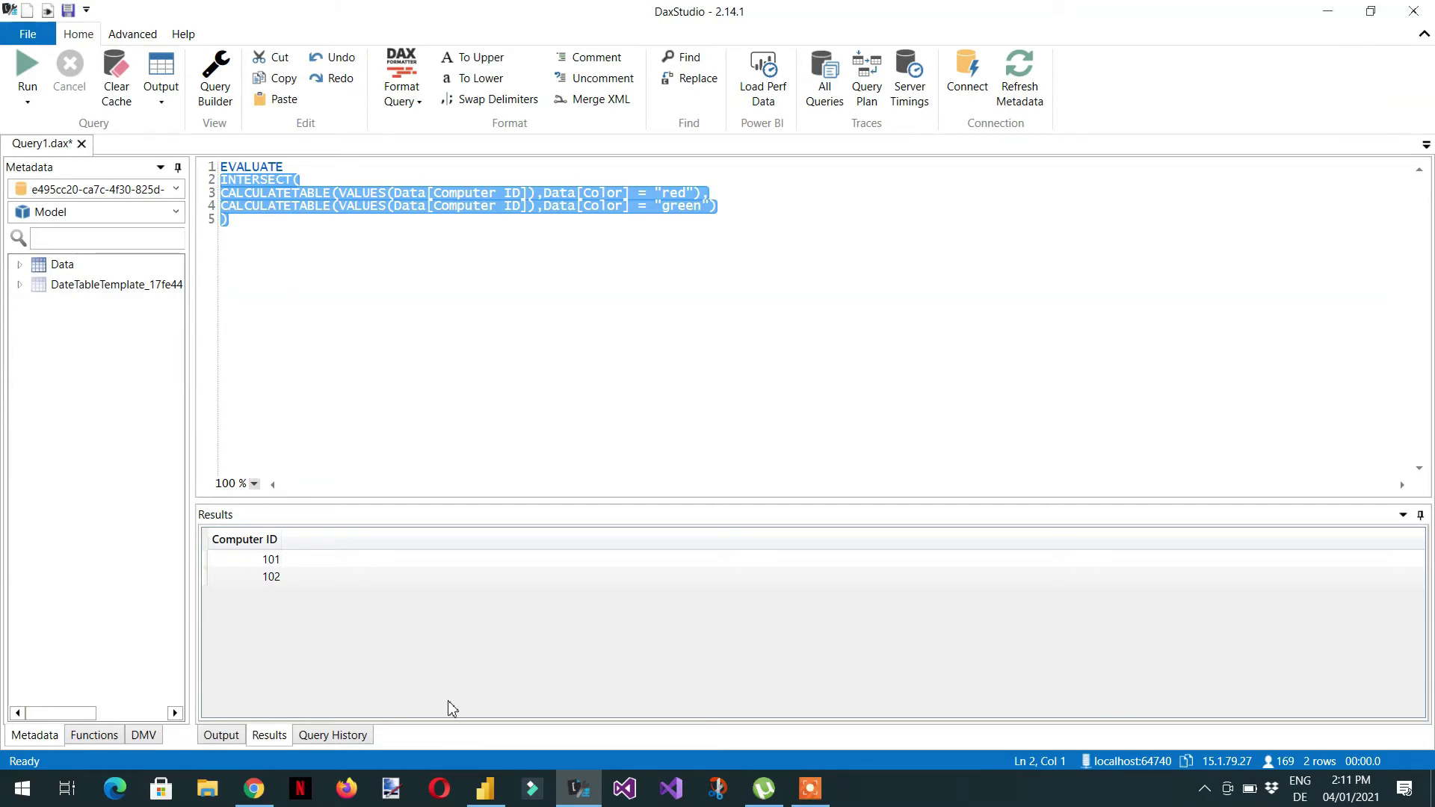
pyautogui.click(486, 789)
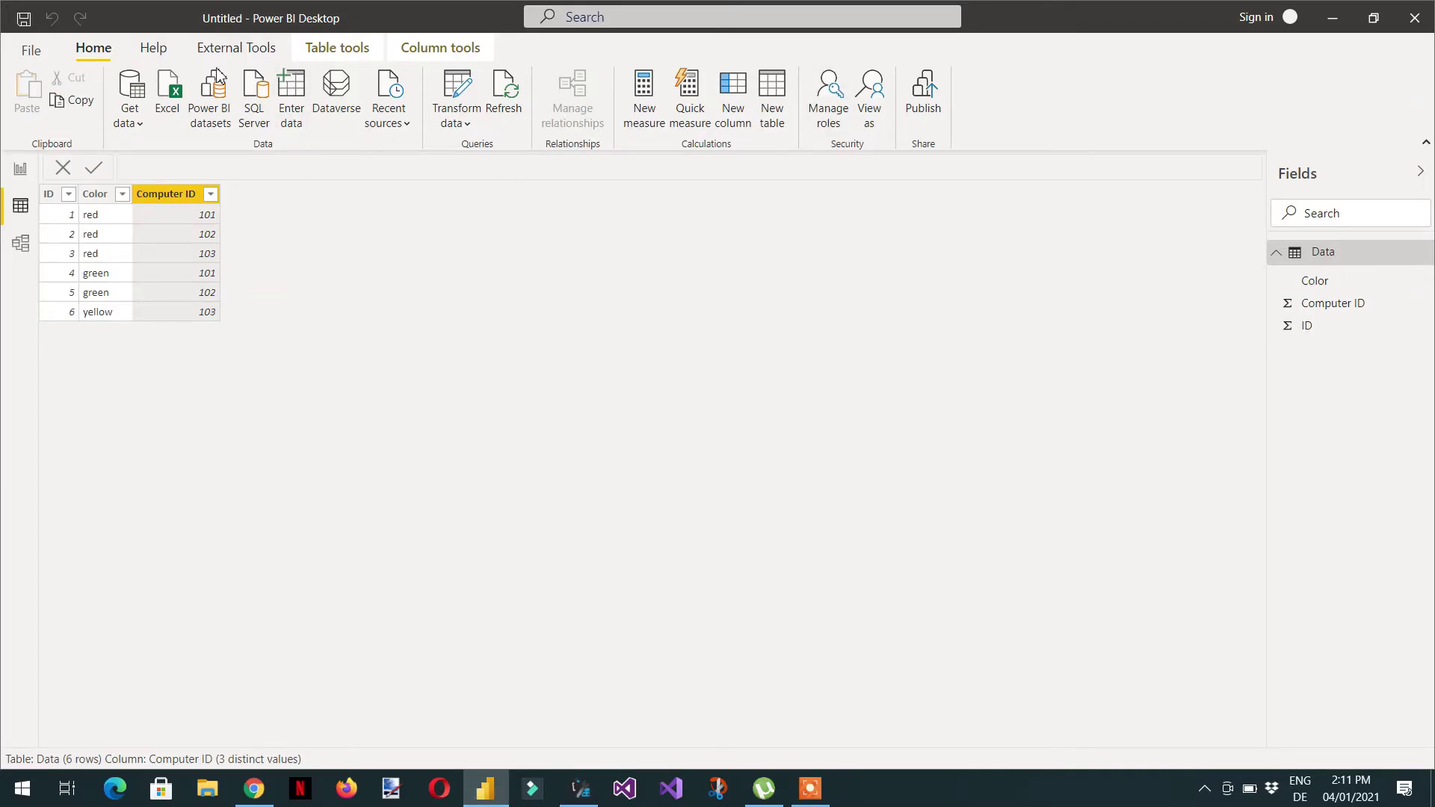
# - Create measure Result = COUNTROWS(INTERSECT(...)) from the pasted red-and-green expression
pyautogui.click(19, 169)
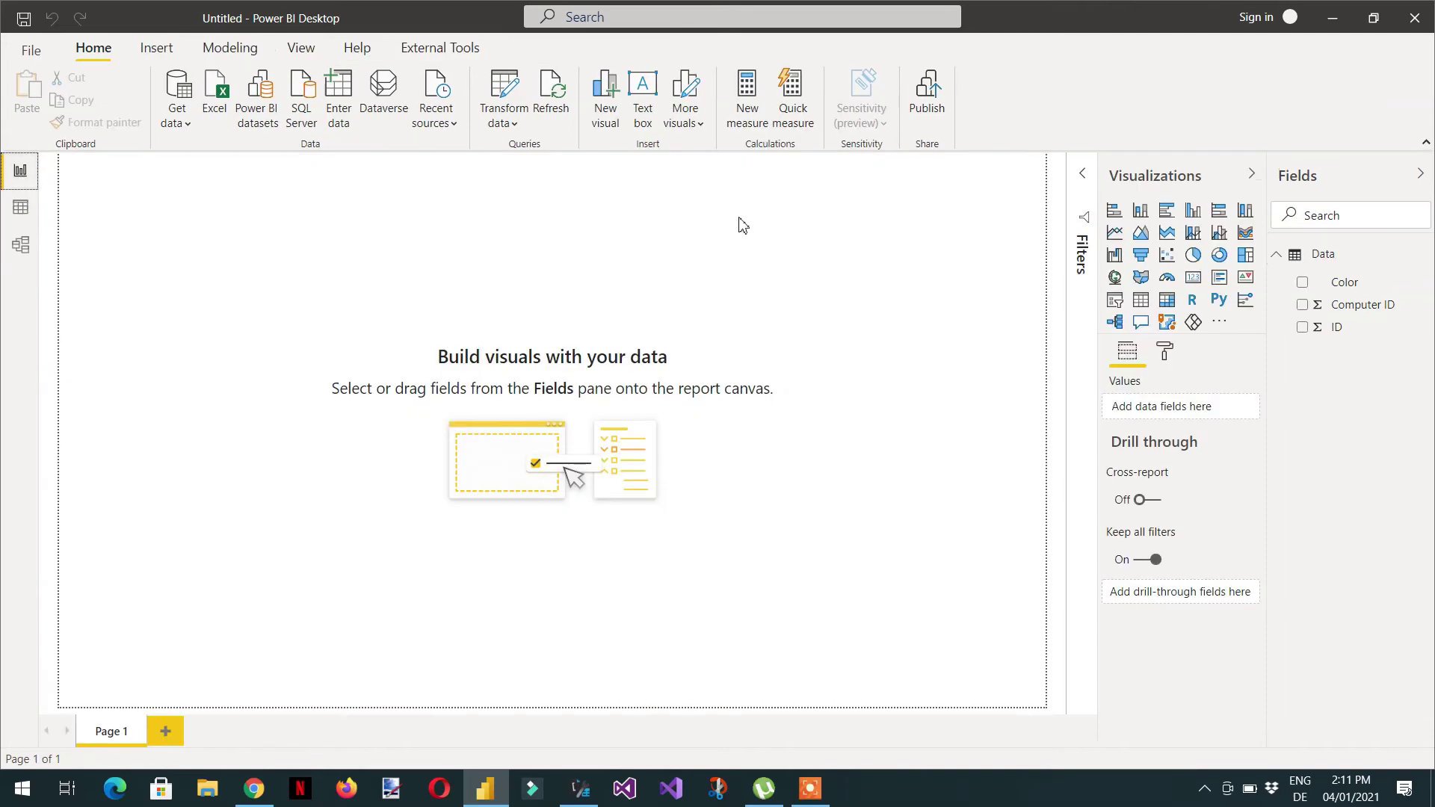
pyautogui.click(747, 105)
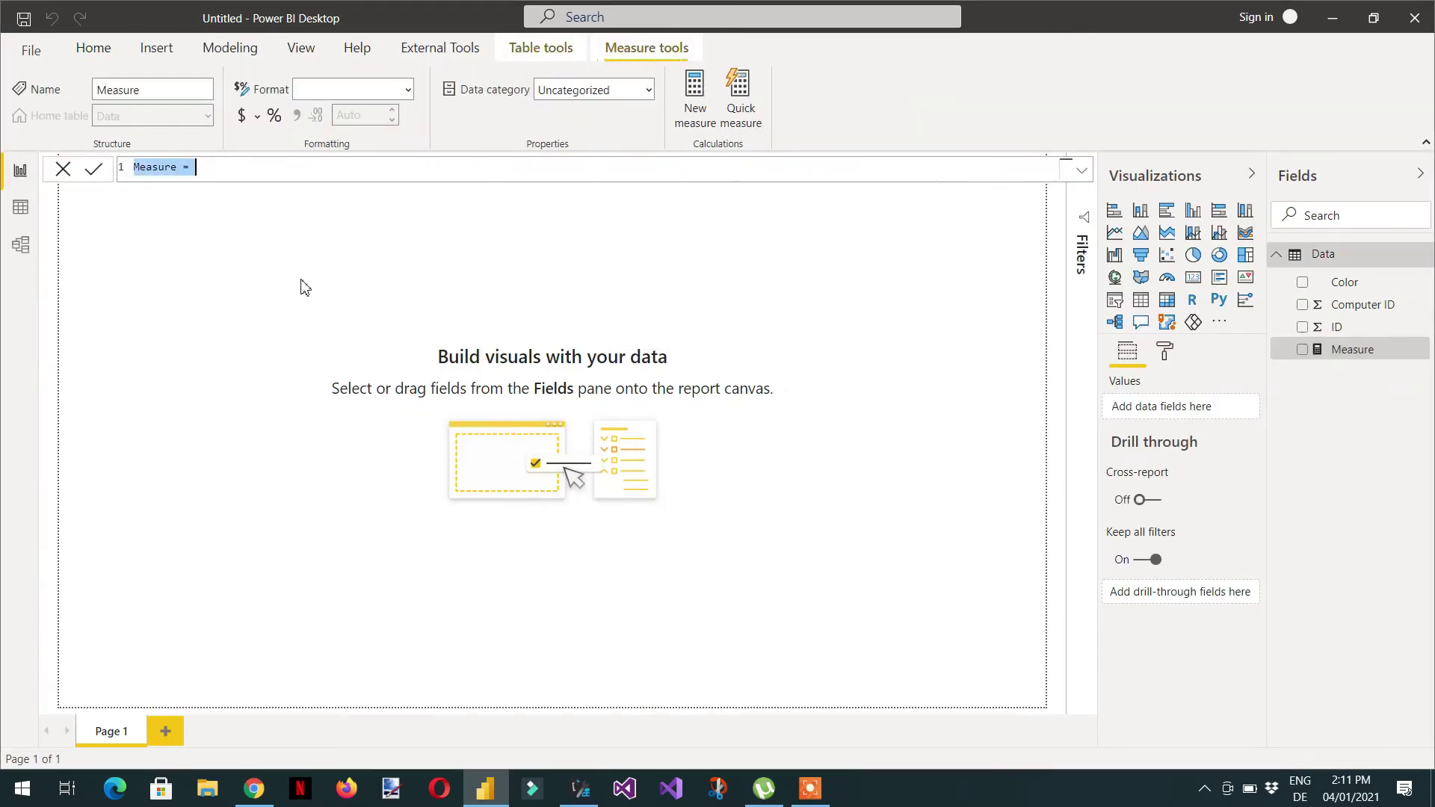
pyautogui.write('Res')
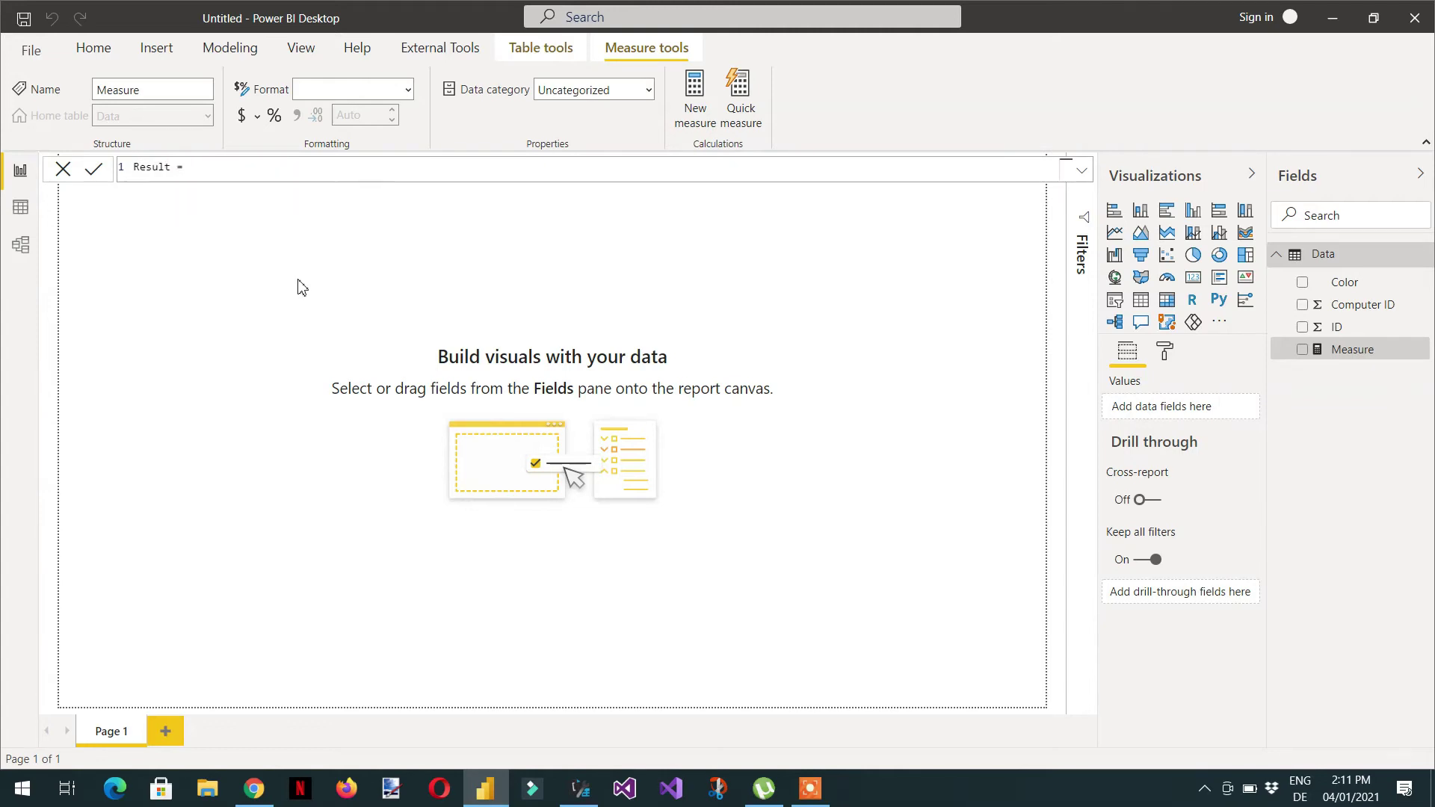
pyautogui.write('ult = countr')
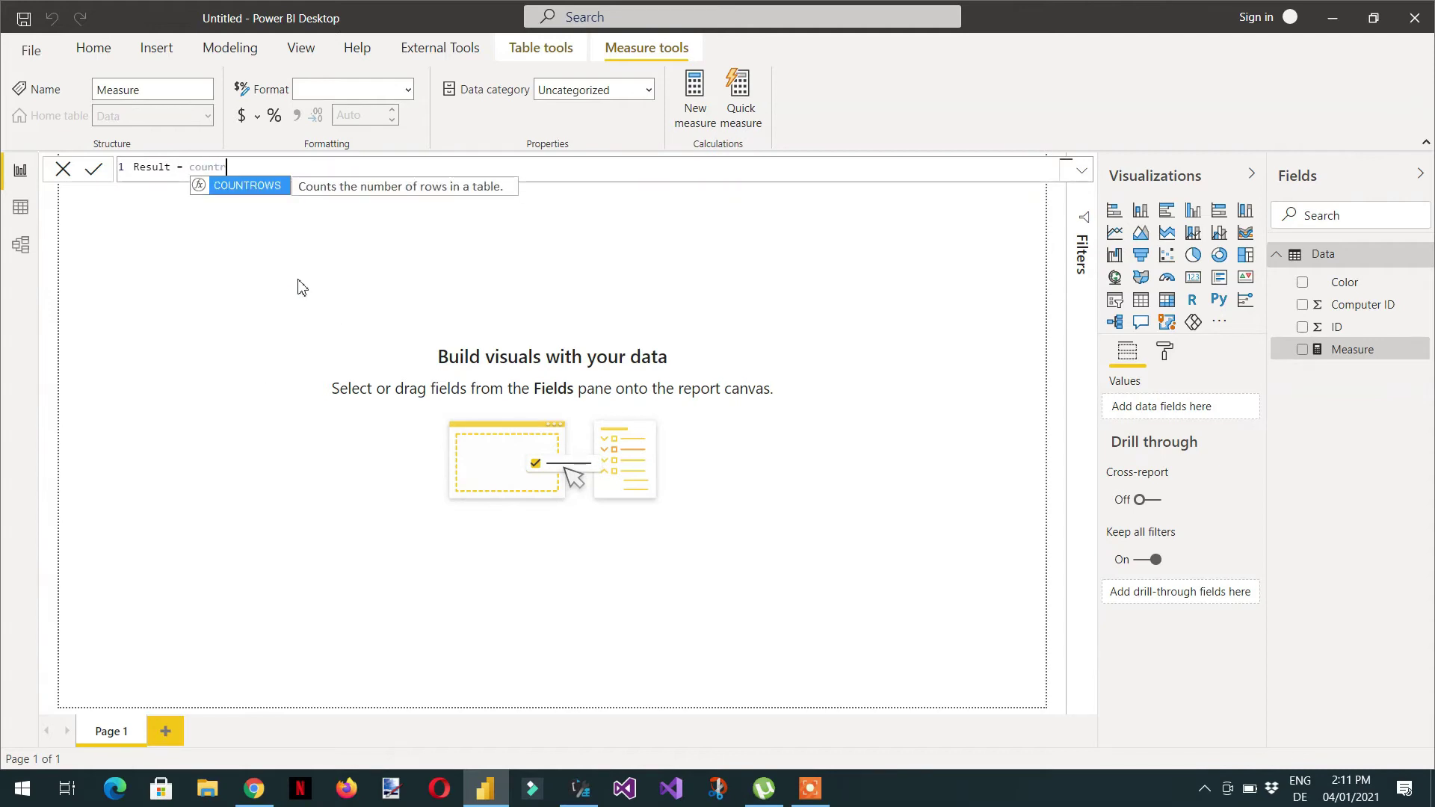
pyautogui.press('Tab')
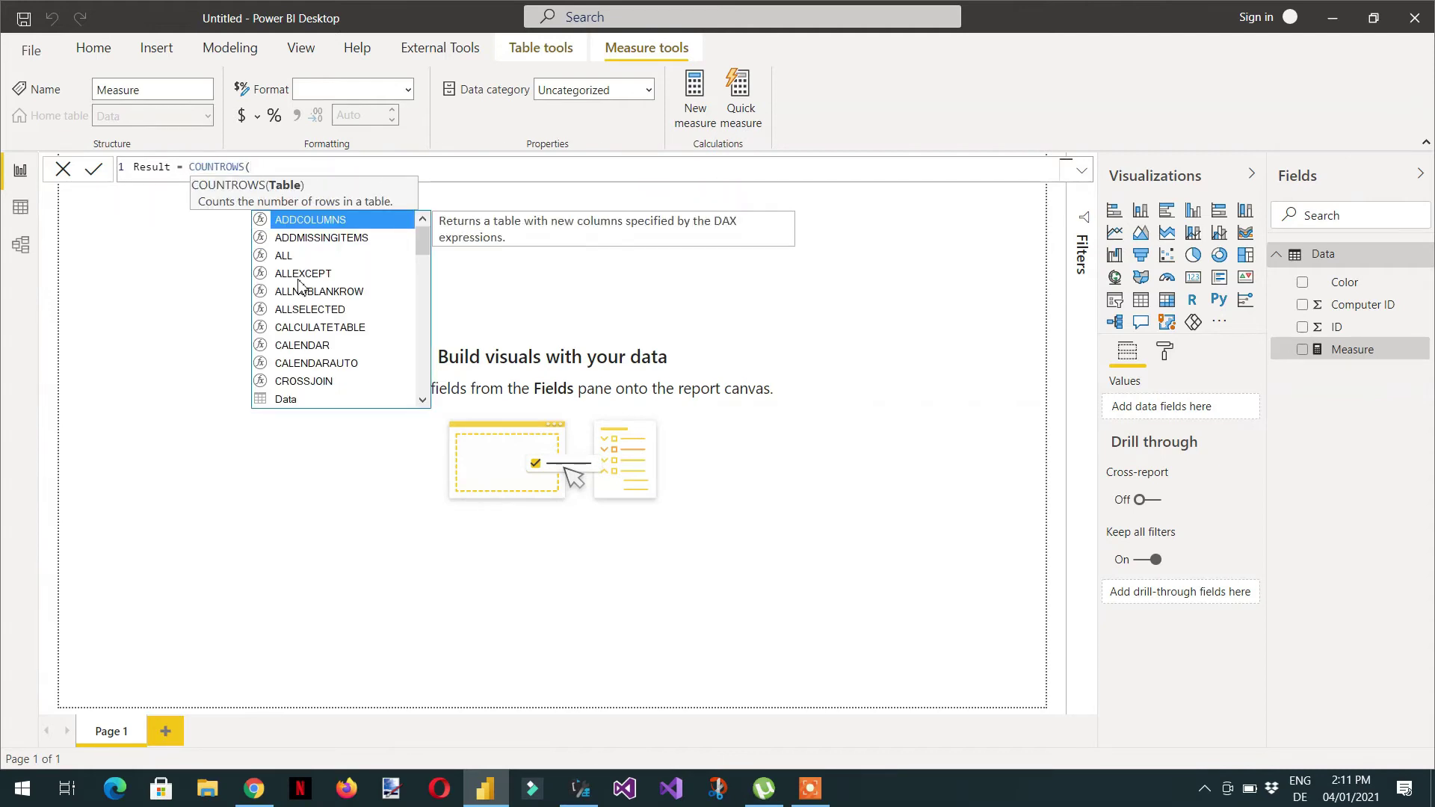
pyautogui.hotkey('ctrl', 'v')
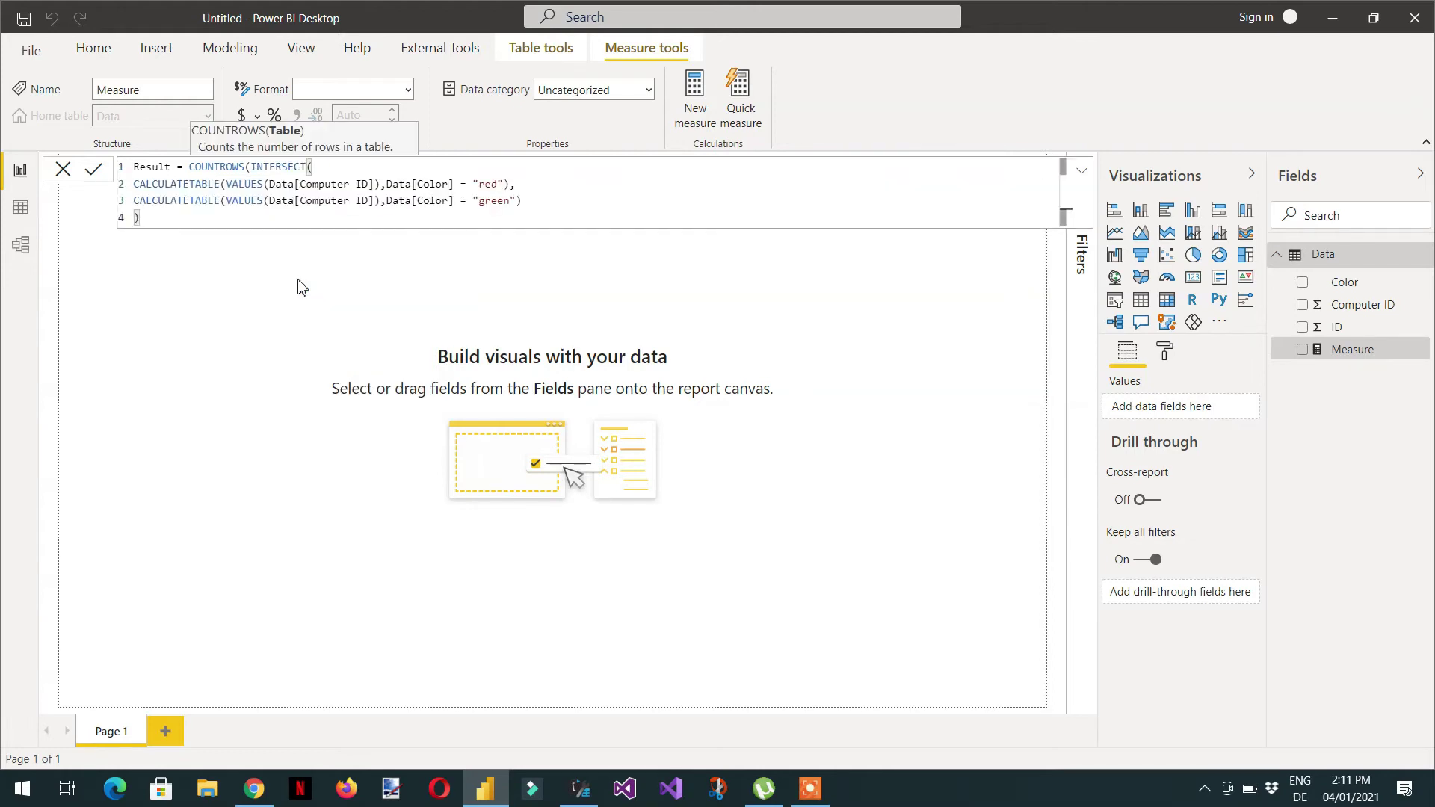
pyautogui.write(')')
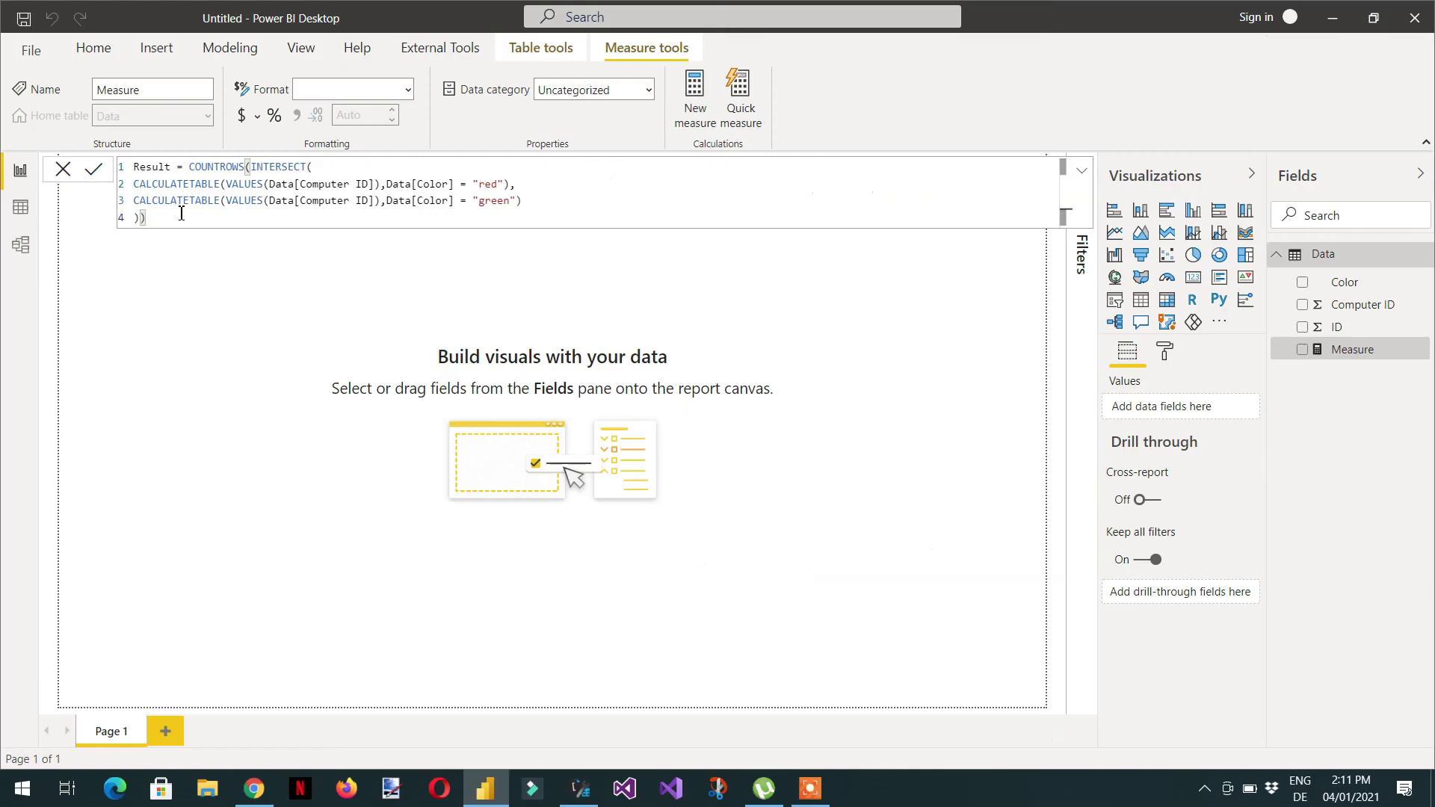
pyautogui.press('Return')
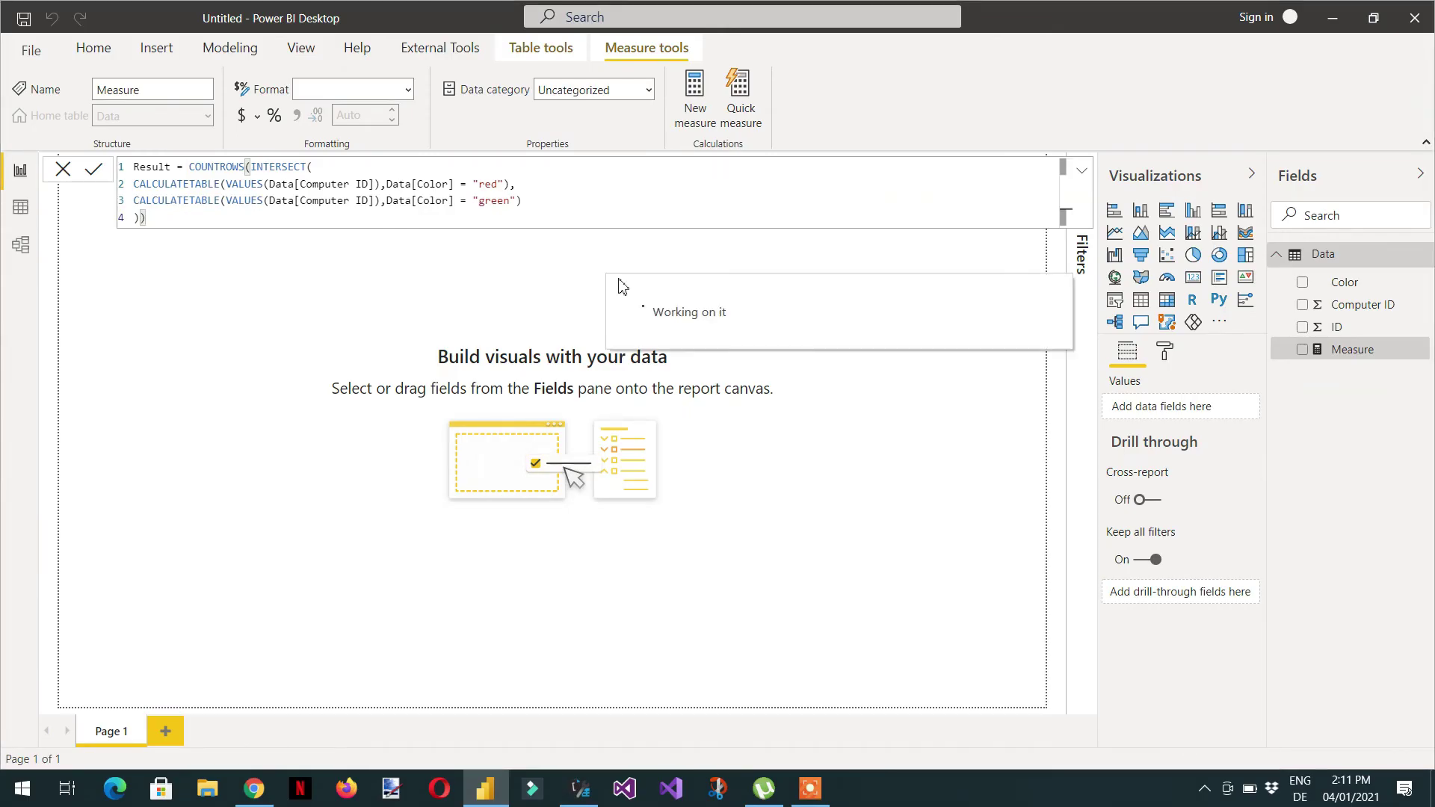
# - Show Result in a table visual reading 2 and move it lower on the canvas
pyautogui.click(1304, 351)
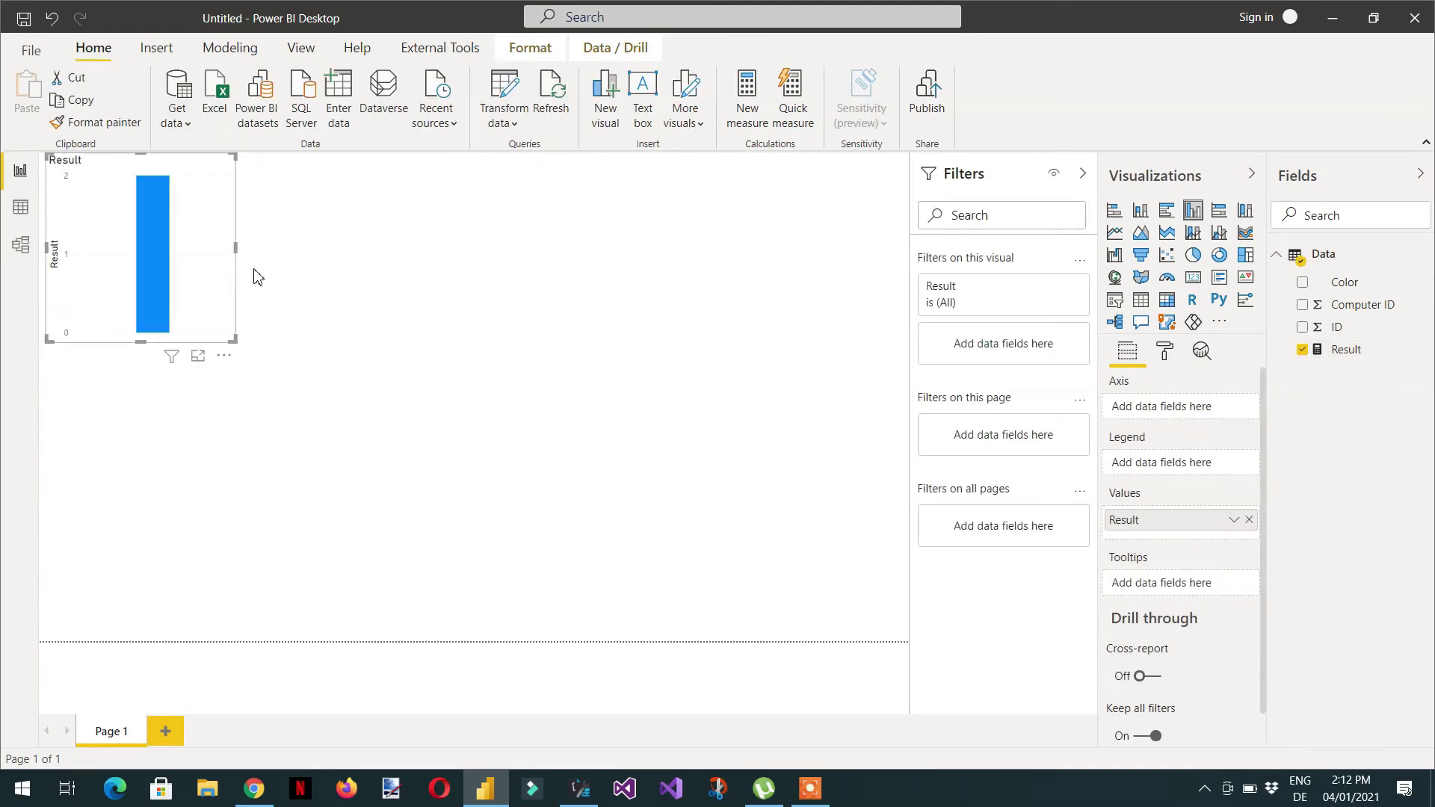
pyautogui.click(1141, 300)
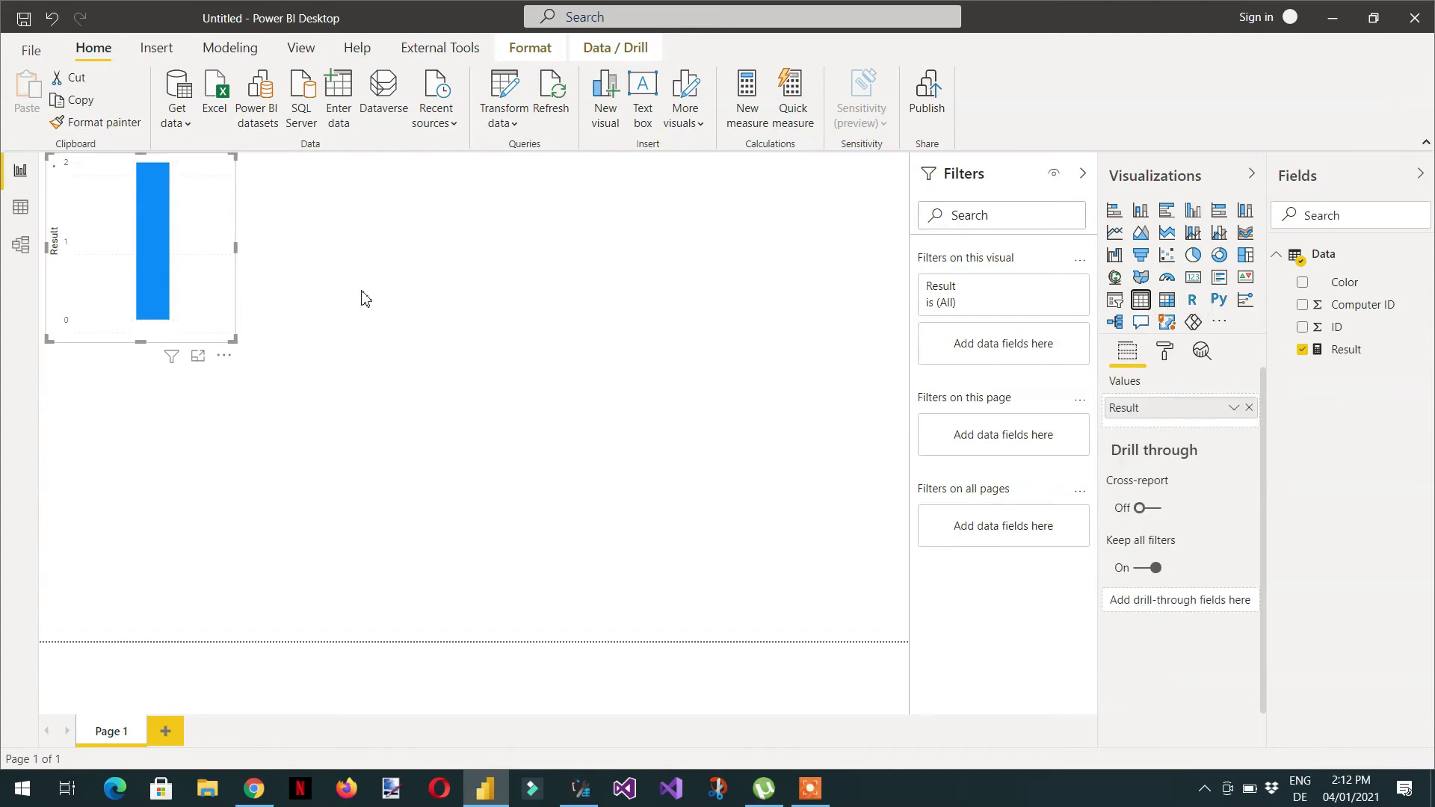
pyautogui.moveTo(233, 285); pyautogui.dragTo(272, 417)
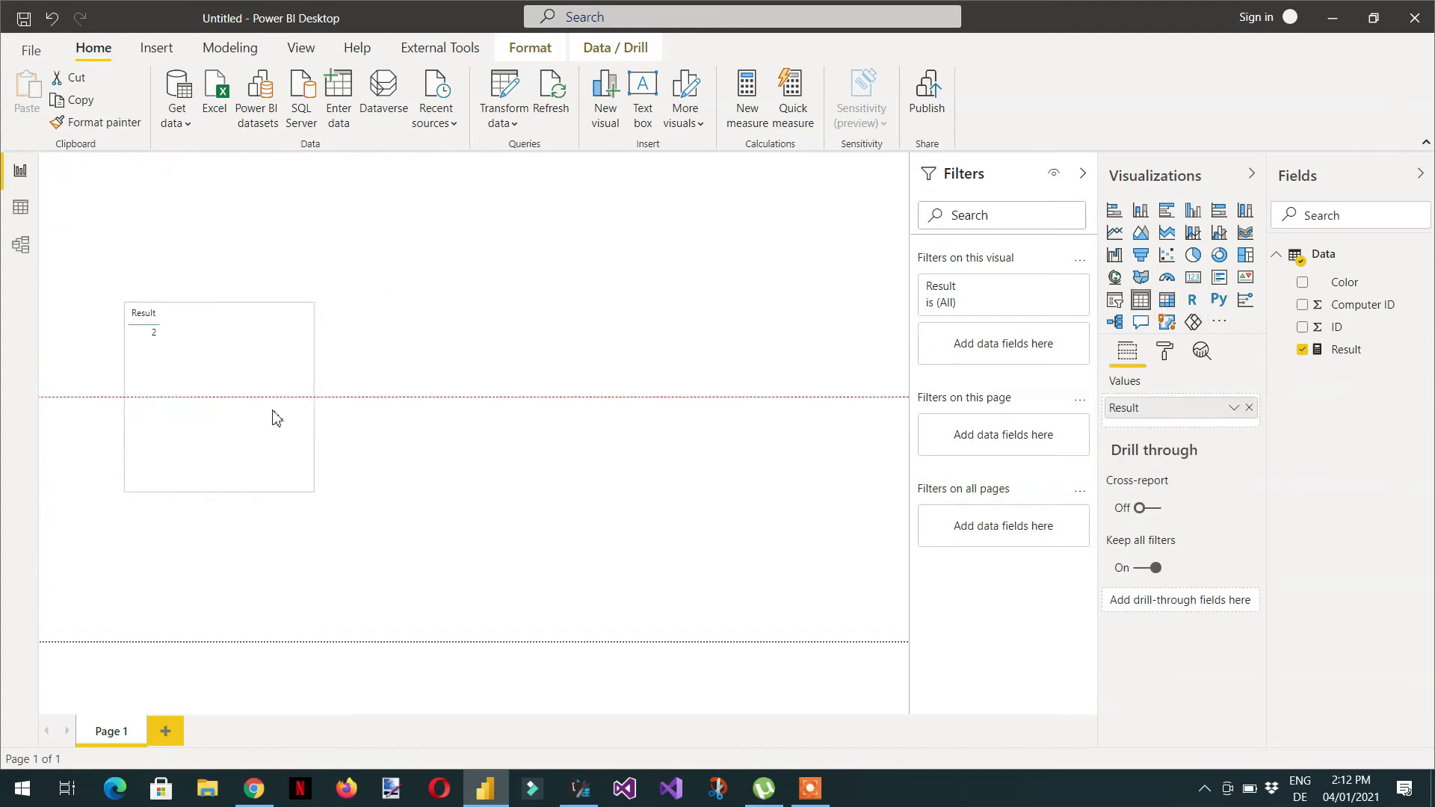